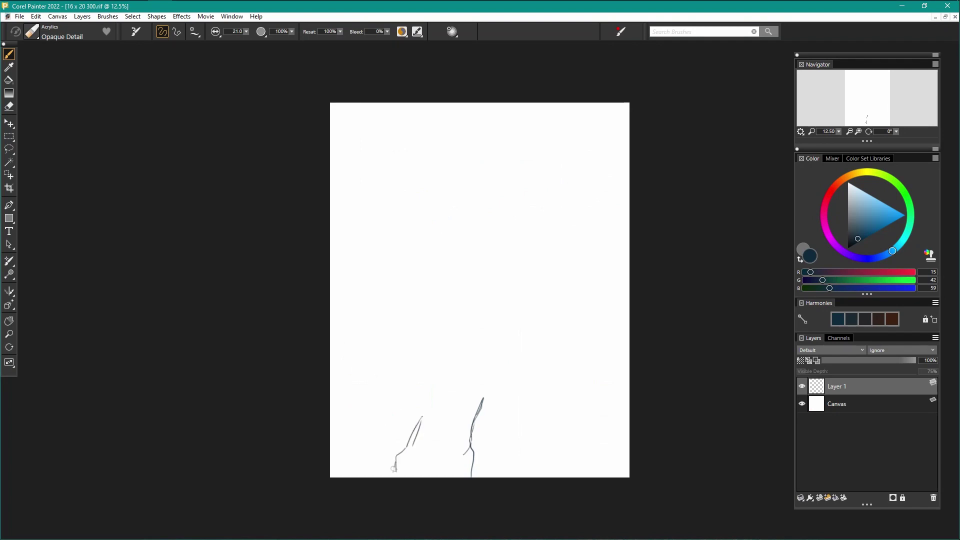
# Step: Sketch a curved rock outcrop rising from the lower edge of the page, with a long-tailed creature sitting on its top
pyautogui.moveTo(436, 350); pyautogui.dragTo(518, 324)
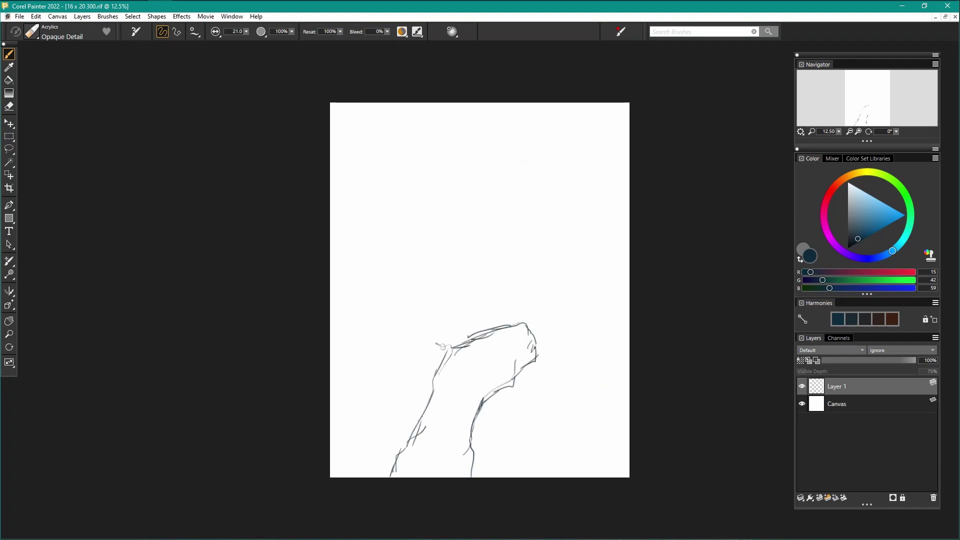
pyautogui.moveTo(466, 342); pyautogui.dragTo(382, 477)
pyautogui.moveTo(433, 368); pyautogui.dragTo(383, 476)
pyautogui.moveTo(440, 355); pyautogui.dragTo(431, 370)
pyautogui.moveTo(507, 315)
pyautogui.mouseDown()
pyautogui.moveTo(512, 286)
pyautogui.moveTo(480, 330)
pyautogui.mouseUp()
pyautogui.moveTo(492, 306)
pyautogui.mouseDown()
pyautogui.moveTo(510, 287)
pyautogui.moveTo(502, 274)
pyautogui.moveTo(493, 285)
pyautogui.moveTo(499, 266)
pyautogui.moveTo(522, 315)
pyautogui.mouseUp()
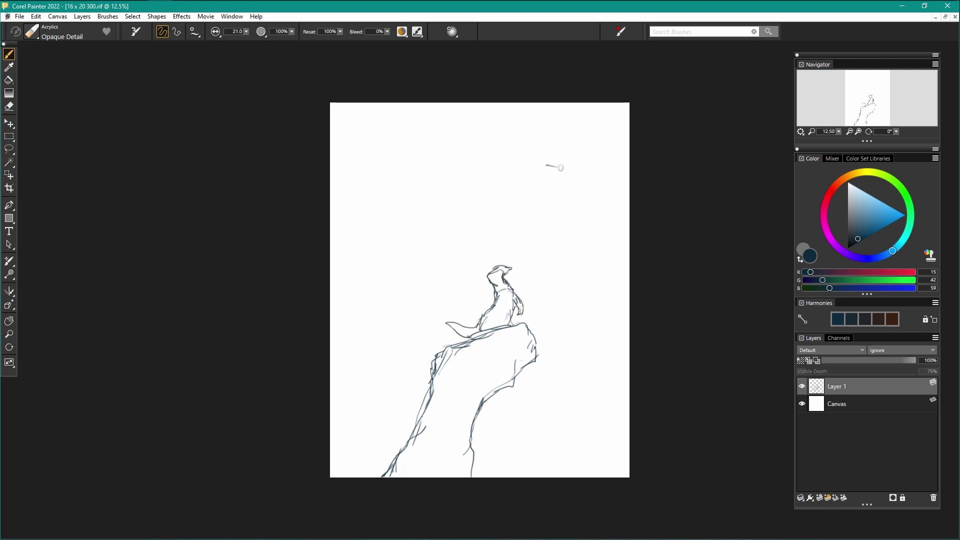
# Step: Sketch a round star in the upper sky with a jagged glow and four long crossing rays running toward the page edges
pyautogui.moveTo(532, 156)
pyautogui.mouseDown()
pyautogui.moveTo(551, 166)
pyautogui.moveTo(620, 186)
pyautogui.moveTo(582, 174)
pyautogui.mouseUp()
pyautogui.moveTo(525, 150); pyautogui.dragTo(435, 103)
pyautogui.moveTo(527, 151); pyautogui.dragTo(431, 103)
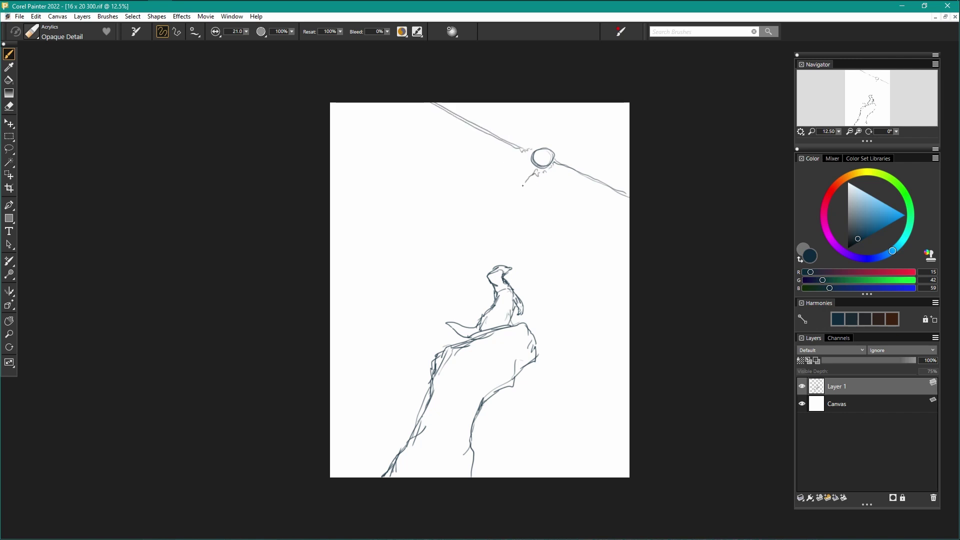
pyautogui.moveTo(529, 175); pyautogui.dragTo(356, 404)
pyautogui.moveTo(515, 197); pyautogui.dragTo(331, 433)
pyautogui.moveTo(555, 148); pyautogui.dragTo(582, 103)
pyautogui.moveTo(532, 144); pyautogui.dragTo(548, 142)
# Step: Sketch the horizon line behind the rock and place small trees along it on both sides
pyautogui.moveTo(628, 410); pyautogui.dragTo(475, 416)
pyautogui.moveTo(420, 416)
pyautogui.mouseDown()
pyautogui.moveTo(352, 412)
pyautogui.moveTo(411, 416)
pyautogui.mouseUp()
pyautogui.moveTo(571, 401); pyautogui.dragTo(569, 419)
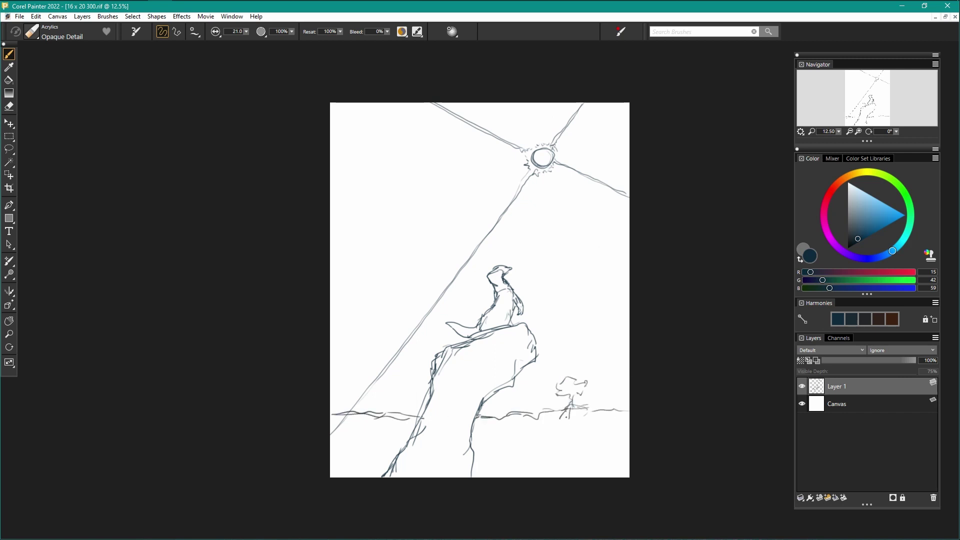
pyautogui.moveTo(392, 423)
pyautogui.mouseDown()
pyautogui.moveTo(389, 396)
pyautogui.moveTo(355, 381)
pyautogui.moveTo(373, 407)
pyautogui.moveTo(368, 421)
pyautogui.moveTo(335, 400)
pyautogui.mouseUp()
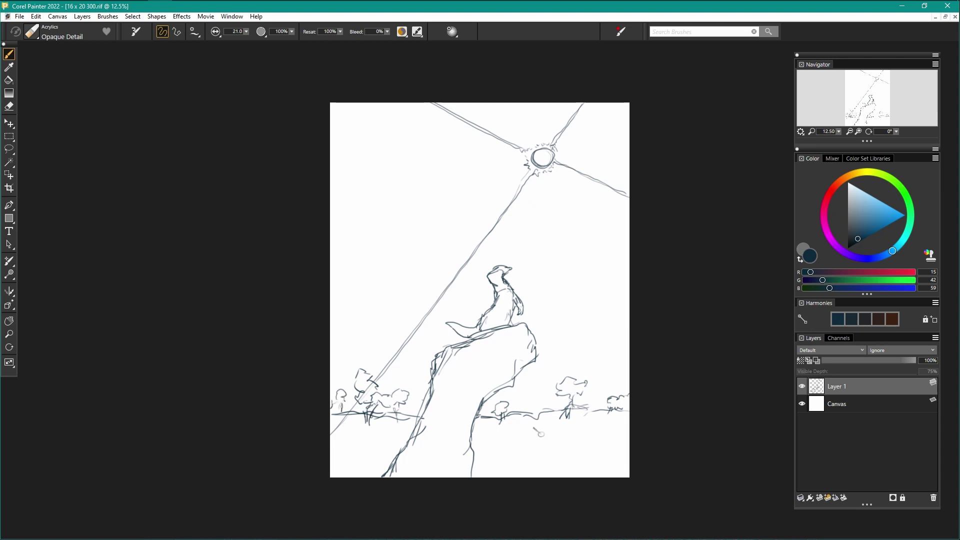
# Step: Sketch broken horizontal bands across the sky and reinforce the outline of the rock's overhanging tip
pyautogui.moveTo(628, 211); pyautogui.dragTo(330, 224)
pyautogui.moveTo(615, 288); pyautogui.dragTo(452, 291)
pyautogui.moveTo(413, 292); pyautogui.dragTo(337, 293)
pyautogui.moveTo(628, 157); pyautogui.dragTo(600, 158)
pyautogui.moveTo(400, 161); pyautogui.dragTo(330, 160)
pyautogui.moveTo(534, 114); pyautogui.dragTo(465, 116)
pyautogui.moveTo(399, 114); pyautogui.dragTo(330, 115)
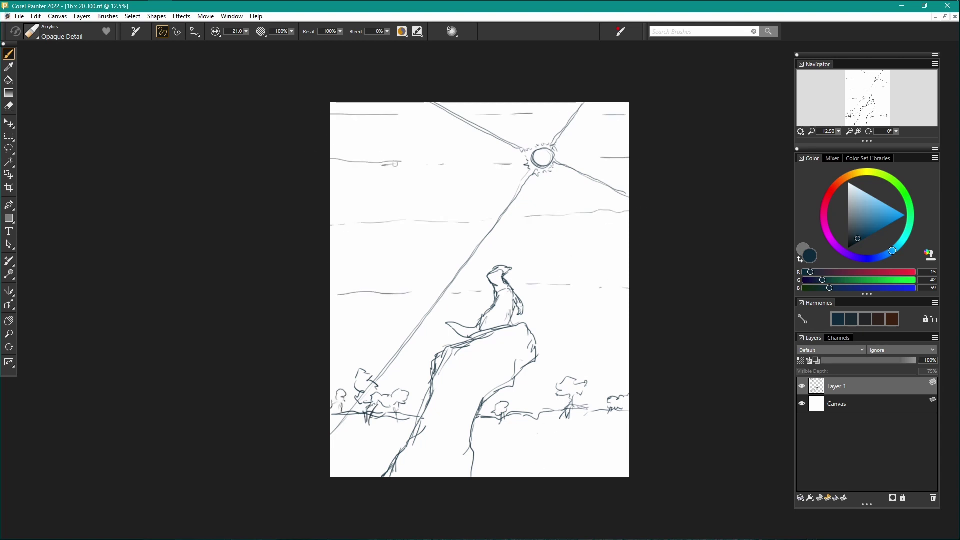
pyautogui.moveTo(400, 166); pyautogui.dragTo(405, 166)
pyautogui.moveTo(528, 325); pyautogui.dragTo(537, 362)
pyautogui.moveTo(507, 384); pyautogui.dragTo(536, 357)
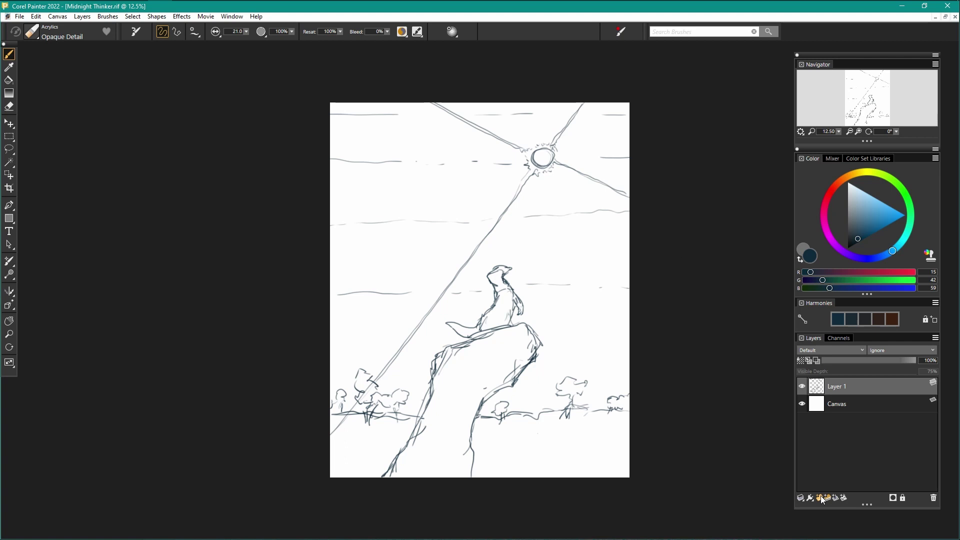
# Step: Add a new layer, then lower Layer 1's opacity to 37% and rename it Sketch
pyautogui.hotkey('ctrl', 'shift', 'n')
pyautogui.click(840, 404)
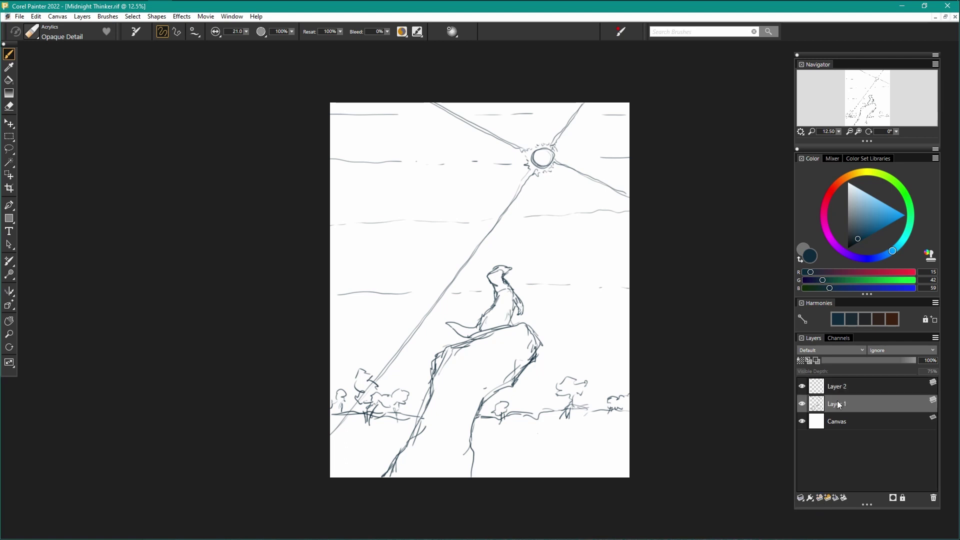
pyautogui.moveTo(915, 360); pyautogui.dragTo(857, 361)
pyautogui.doubleClick(837, 404)
pyautogui.write('Sketch')
pyautogui.press('Return')
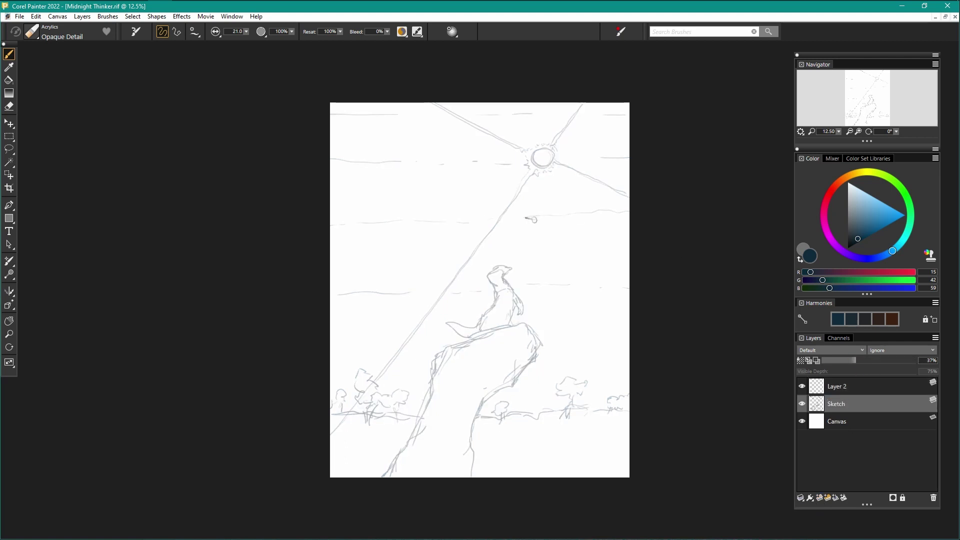
# Step: Try filling the page from top to bottom with the Early Evening gradient
pyautogui.hotkey('ctrl', 'b')
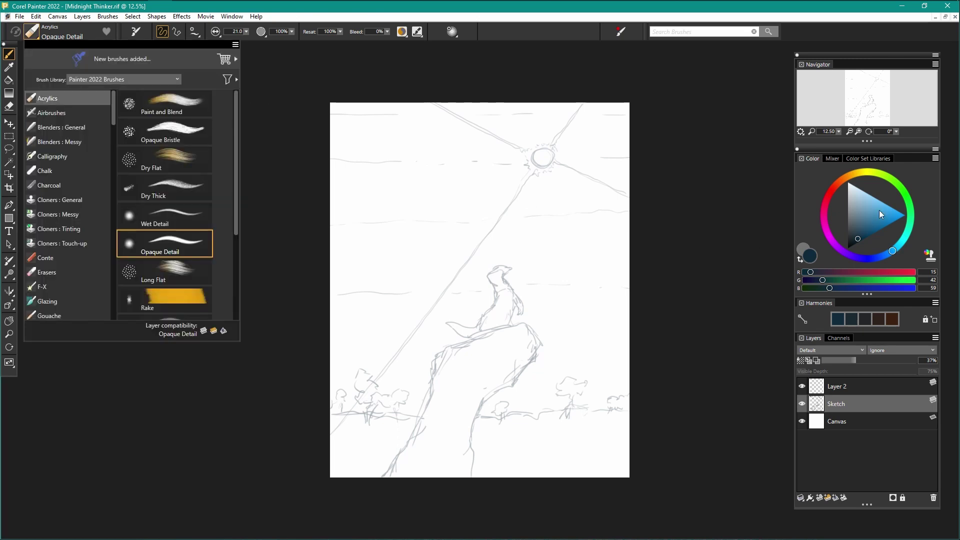
pyautogui.moveTo(858, 243); pyautogui.dragTo(869, 235)
pyautogui.click(9, 93)
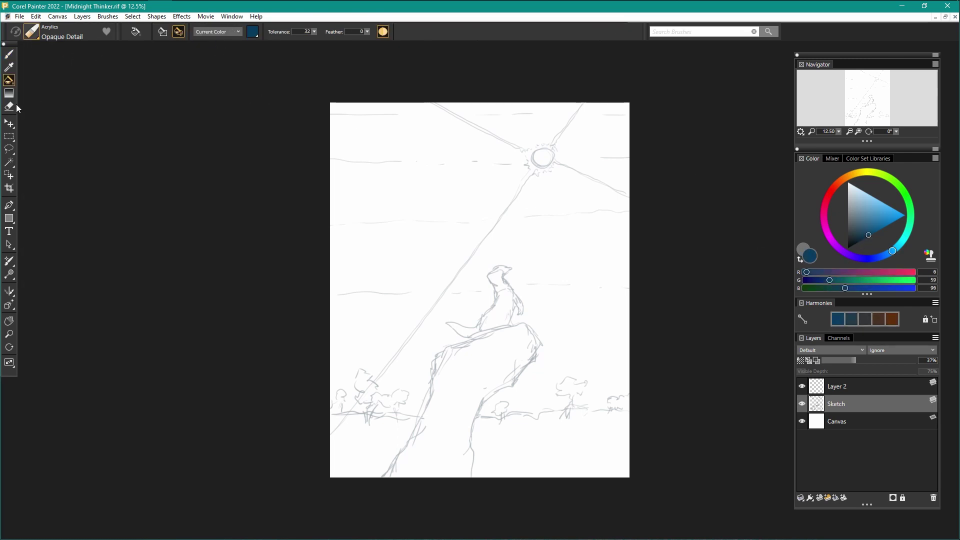
pyautogui.click(179, 32)
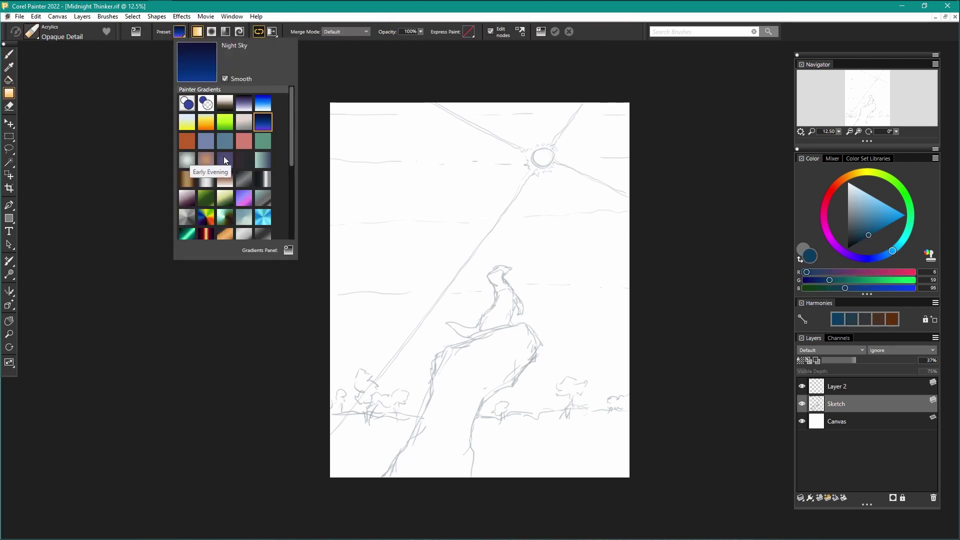
pyautogui.click(227, 156)
pyautogui.moveTo(475, 103); pyautogui.dragTo(468, 479)
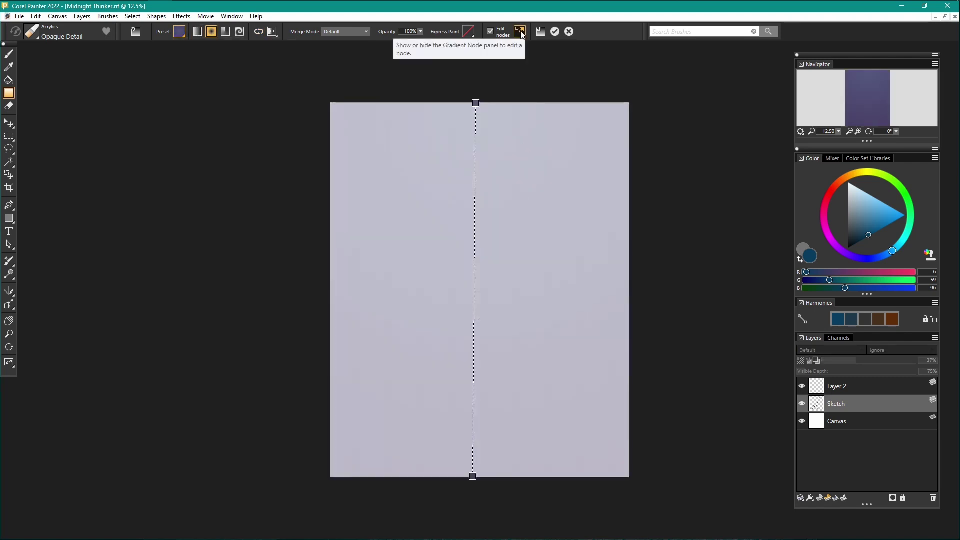
pyautogui.click(520, 31)
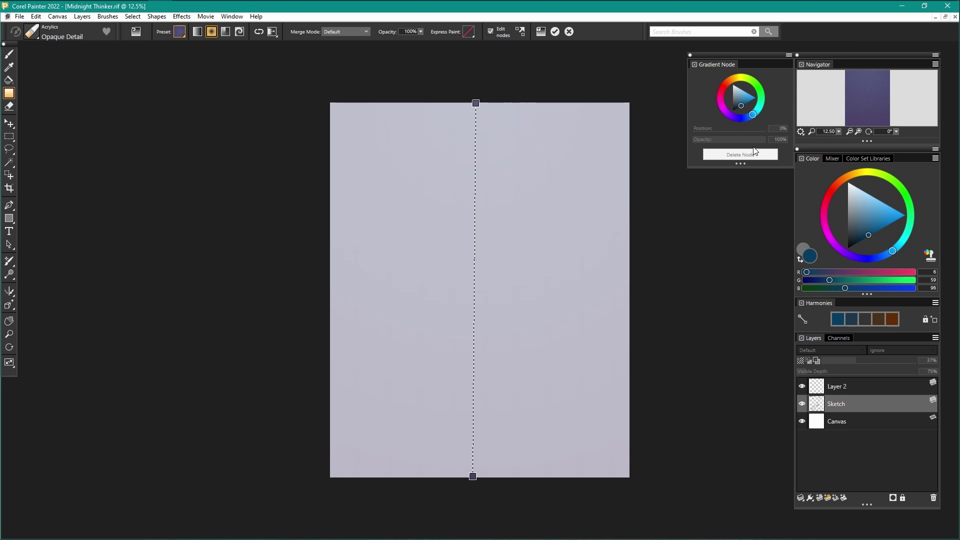
pyautogui.click(694, 65)
# Step: Switch to the Night Sky gradient, undo the fill on the Sketch layer and lay the gradient from top to bottom on Layer 2
pyautogui.click(180, 31)
pyautogui.click(256, 116)
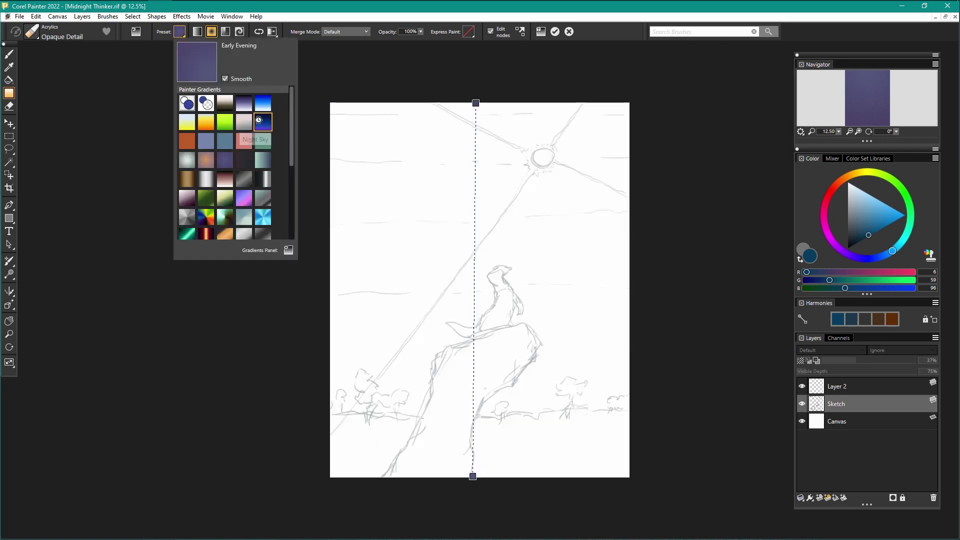
pyautogui.click(35, 16)
pyautogui.click(50, 27)
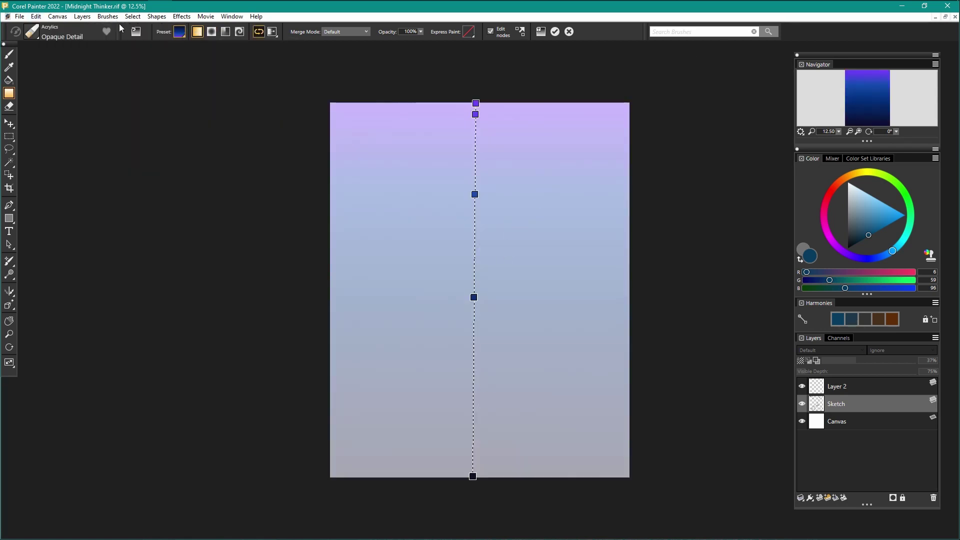
pyautogui.click(837, 387)
pyautogui.moveTo(472, 104); pyautogui.dragTo(467, 472)
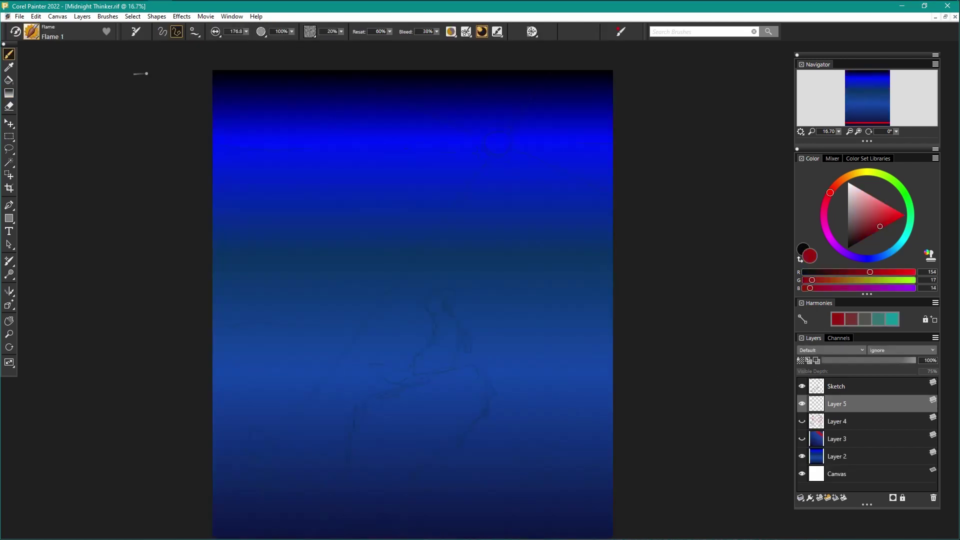
pyautogui.click(31, 32)
pyautogui.click(200, 226)
pyautogui.moveTo(401, 143); pyautogui.dragTo(504, 156)
pyautogui.click(36, 16)
pyautogui.click(50, 27)
# Step: Draw two long white straight lines crossing at the star on Layer 5, using the Acrylics Wet Detail brush
pyautogui.click(162, 32)
pyautogui.click(31, 31)
pyautogui.click(155, 73)
pyautogui.click(799, 260)
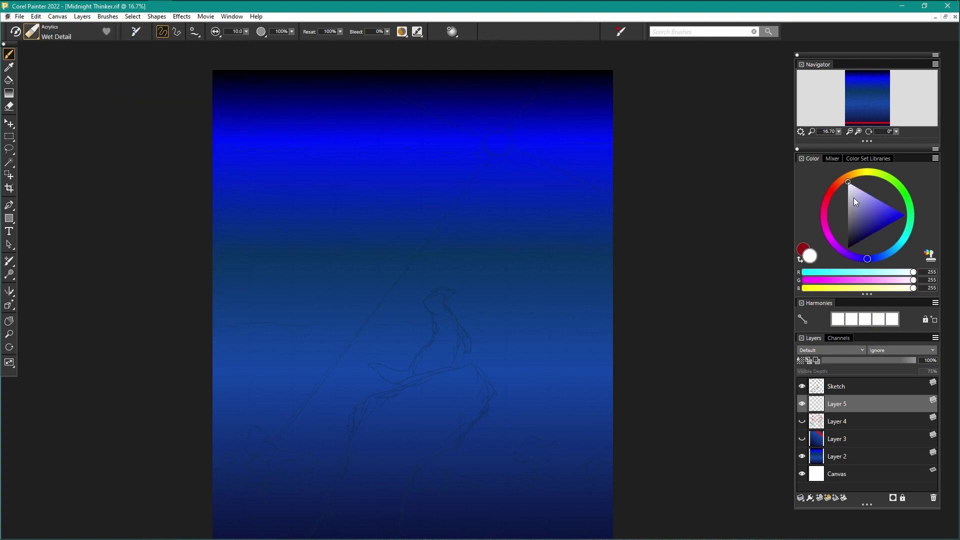
pyautogui.press('v')
pyautogui.click(621, 203)
pyautogui.click(336, 65)
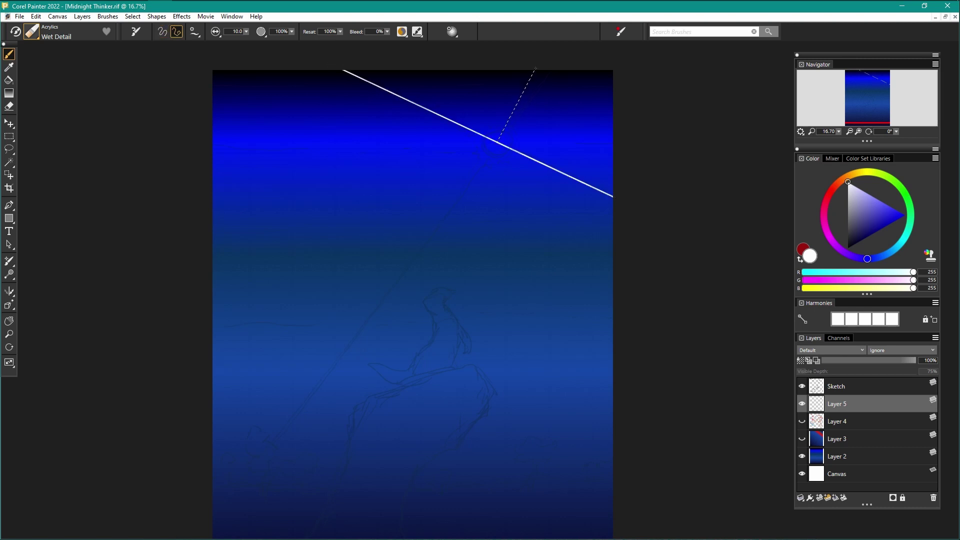
pyautogui.click(498, 141)
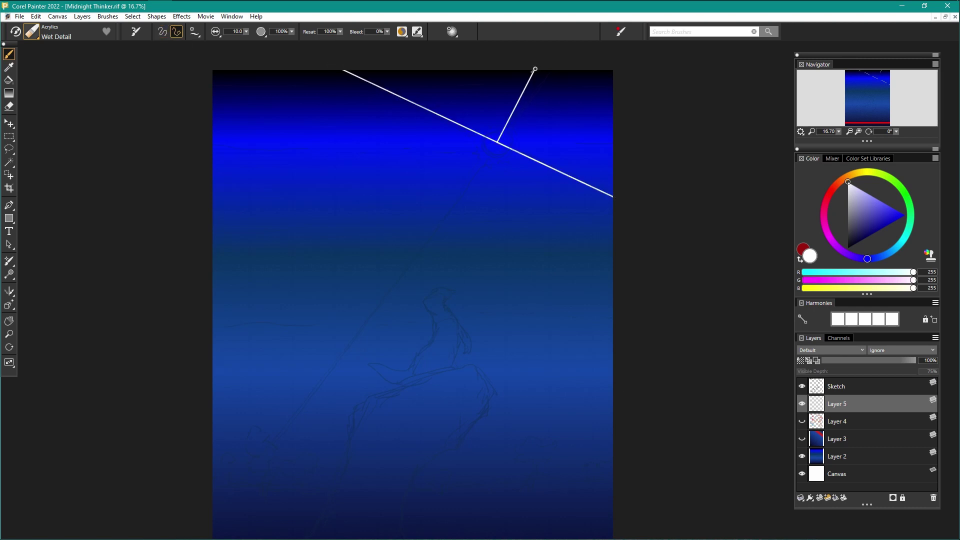
pyautogui.click(293, 539)
pyautogui.moveTo(275, 504); pyautogui.dragTo(332, 262)
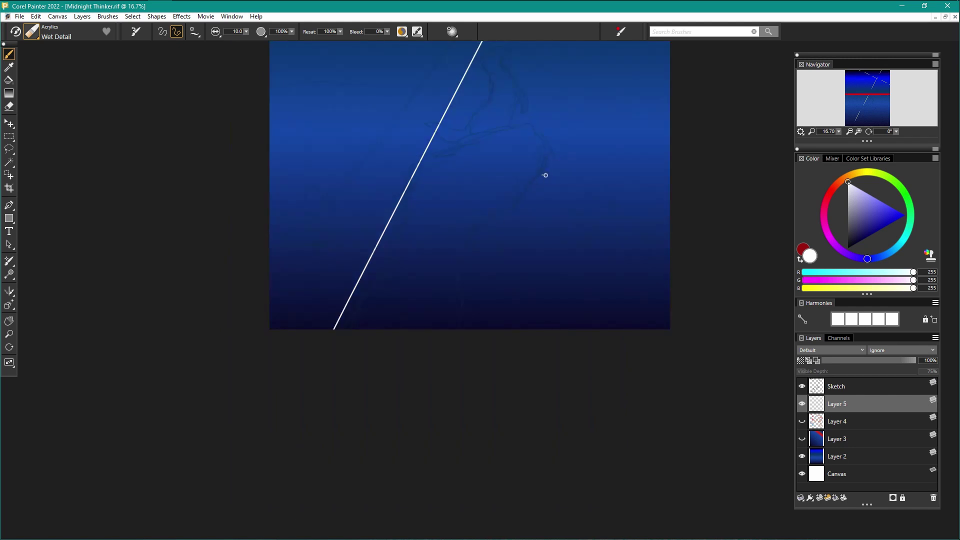
pyautogui.moveTo(864, 89); pyautogui.dragTo(872, 130)
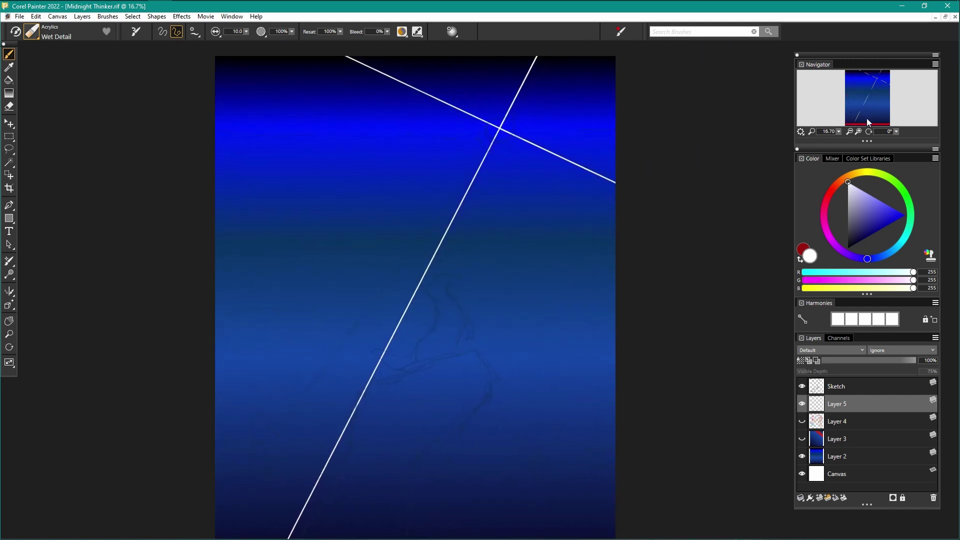
# Step: Rotate the crossed white lines clockwise about 10 degrees, move them toward the upper left, and apply the transform
pyautogui.click(9, 123)
pyautogui.click(185, 32)
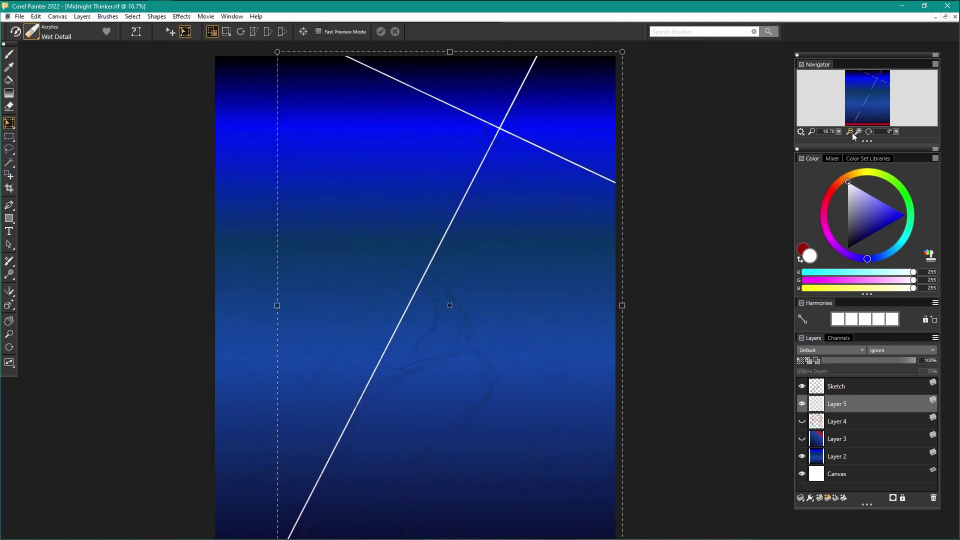
pyautogui.click(850, 132)
pyautogui.moveTo(588, 114); pyautogui.dragTo(614, 137)
pyautogui.click(212, 31)
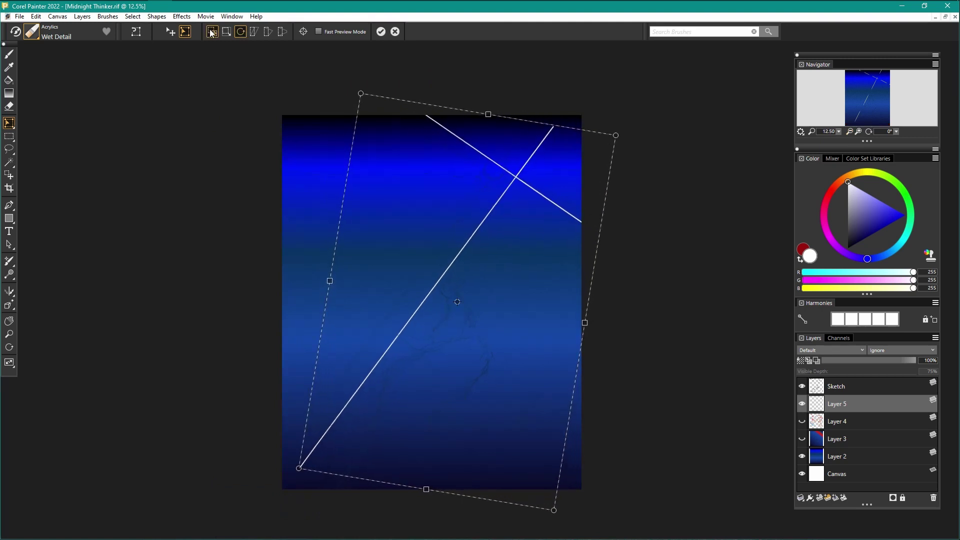
pyautogui.moveTo(402, 221); pyautogui.dragTo(381, 210)
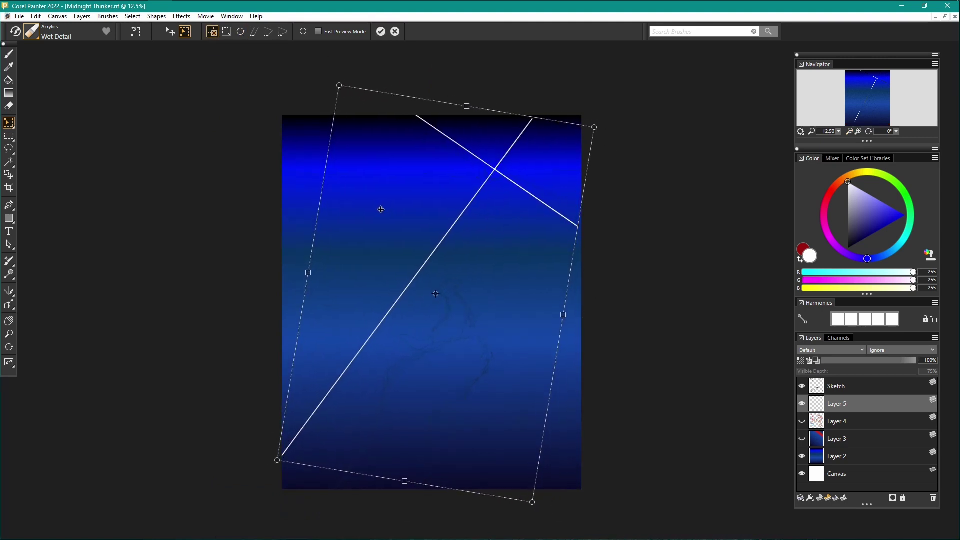
pyautogui.click(381, 32)
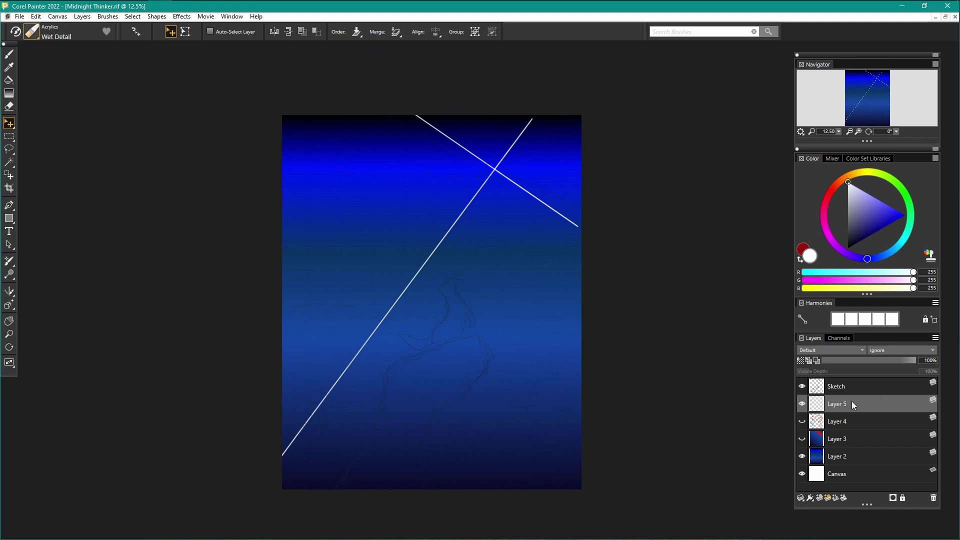
# Step: Rename the layer with the white lines Star Guide Lines and shift the lines slightly to the right
pyautogui.doubleClick(834, 404)
pyautogui.write('Star Guide Lines')
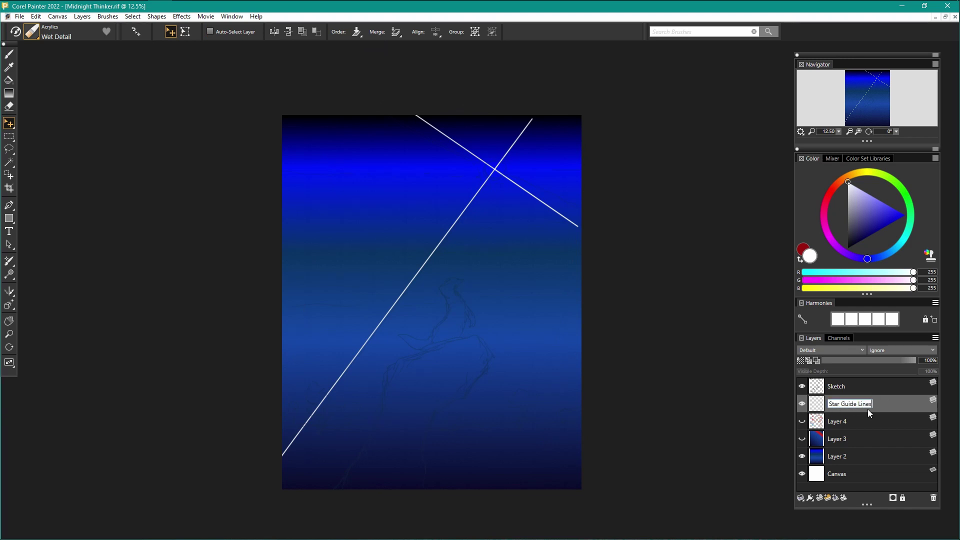
pyautogui.press('Return')
pyautogui.click(19, 16)
pyautogui.click(56, 121)
pyautogui.moveTo(495, 169); pyautogui.dragTo(504, 172)
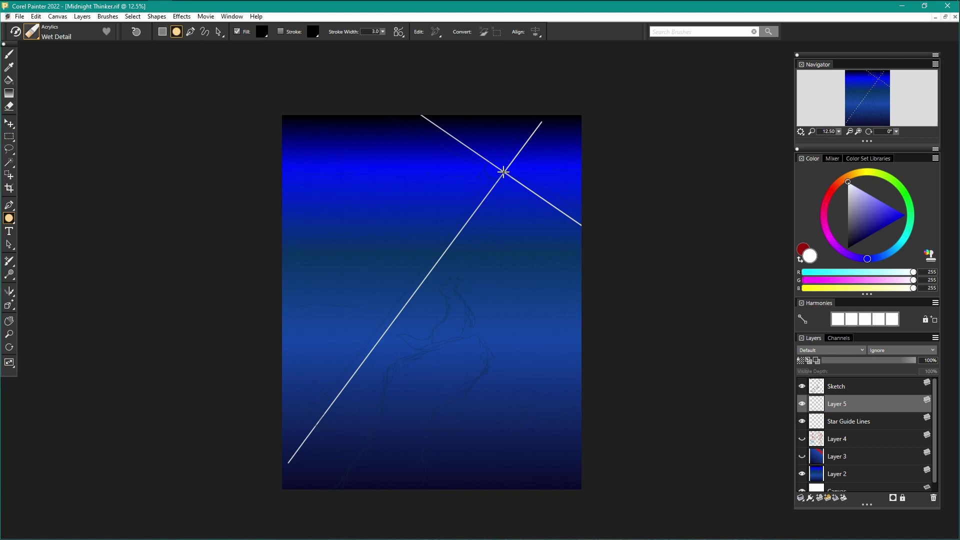
# Step: Draw a black-filled circle centred on the intersection of the star guide lines
pyautogui.moveTo(504, 172)
pyautogui.mouseDown()
pyautogui.moveTo(541, 206)
pyautogui.moveTo(504, 174)
pyautogui.mouseUp()
pyautogui.press('f')
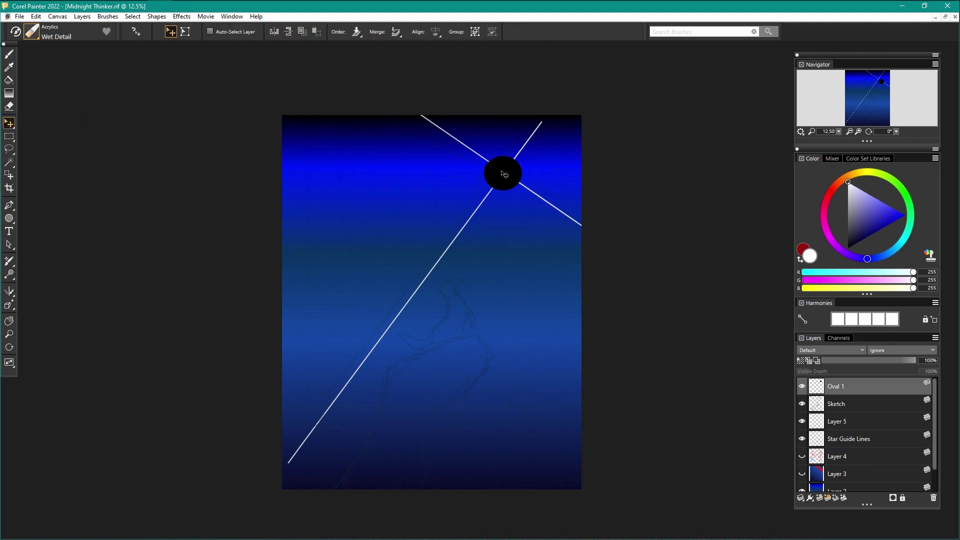
pyautogui.press('b')
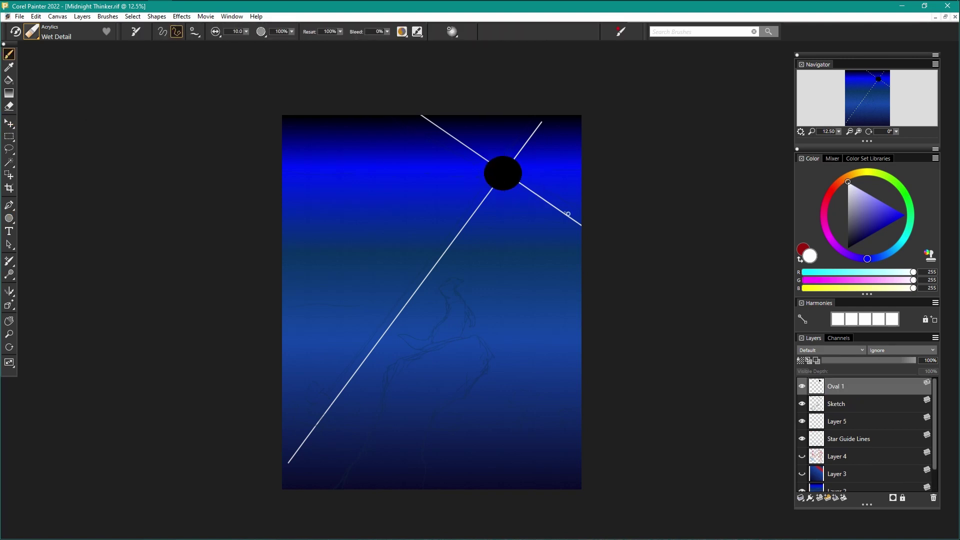
# Step: Make Layer 5 active and choose the Flame 1 brush from the Flame category
pyautogui.click(836, 422)
pyautogui.click(31, 31)
pyautogui.scroll(-5, 60, 150)
pyautogui.click(50, 185)
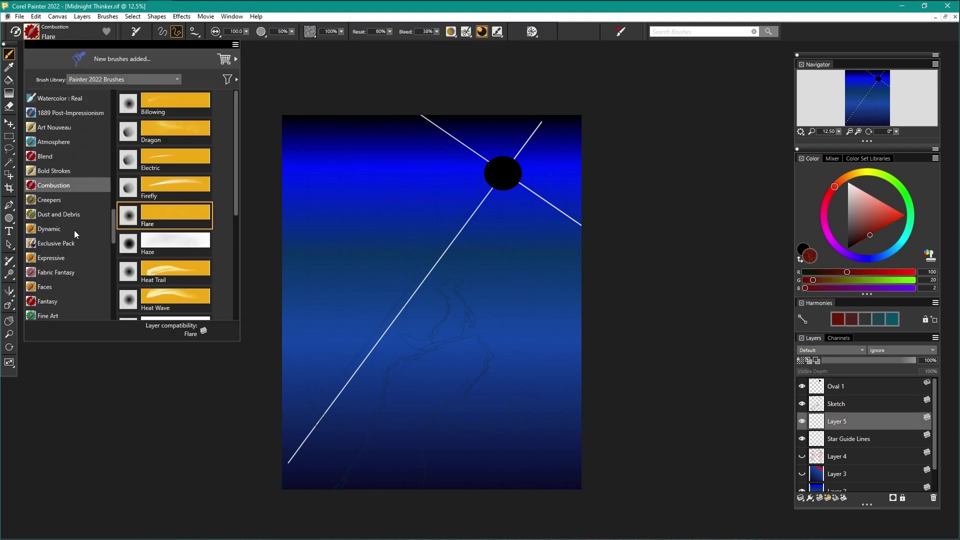
pyautogui.scroll(-2, 74, 230)
pyautogui.click(49, 228)
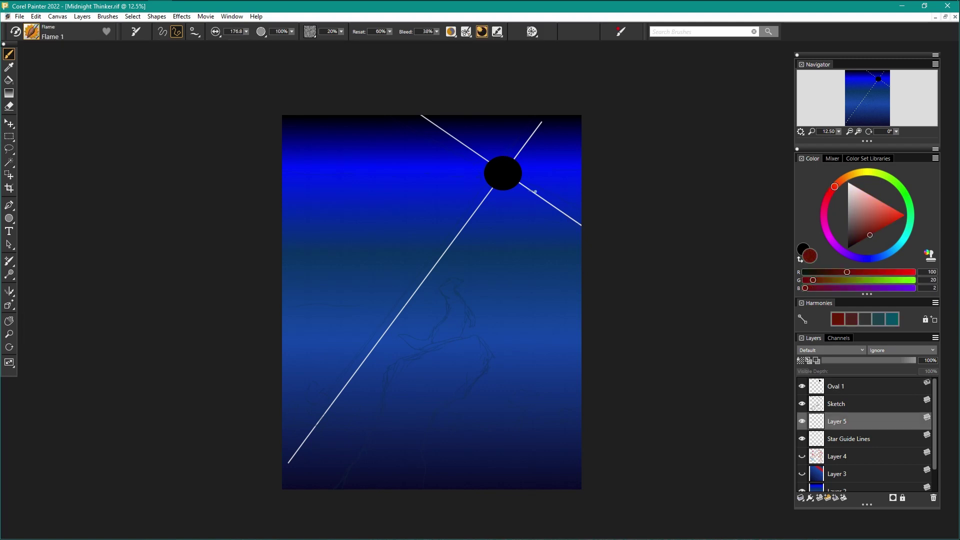
pyautogui.moveTo(589, 231); pyautogui.dragTo(328, 492)
pyautogui.click(36, 16)
pyautogui.click(55, 27)
# Step: Paint freehand red flame strokes along all four rays of the guide lines, outward from the black circle
pyautogui.click(162, 31)
pyautogui.moveTo(488, 161); pyautogui.dragTo(423, 114)
pyautogui.hotkey('ctrl', 'z')
pyautogui.moveTo(491, 161); pyautogui.dragTo(426, 116)
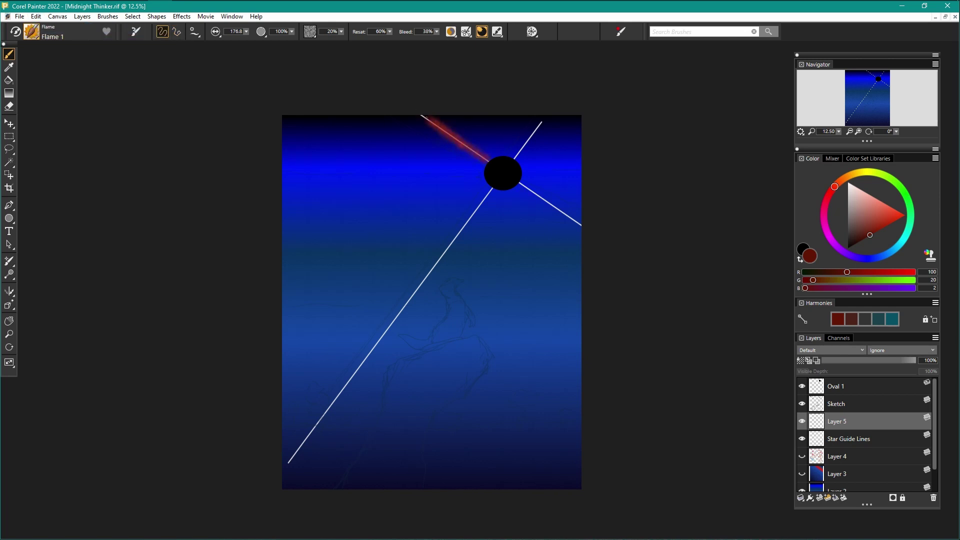
pyautogui.moveTo(531, 191); pyautogui.dragTo(567, 215)
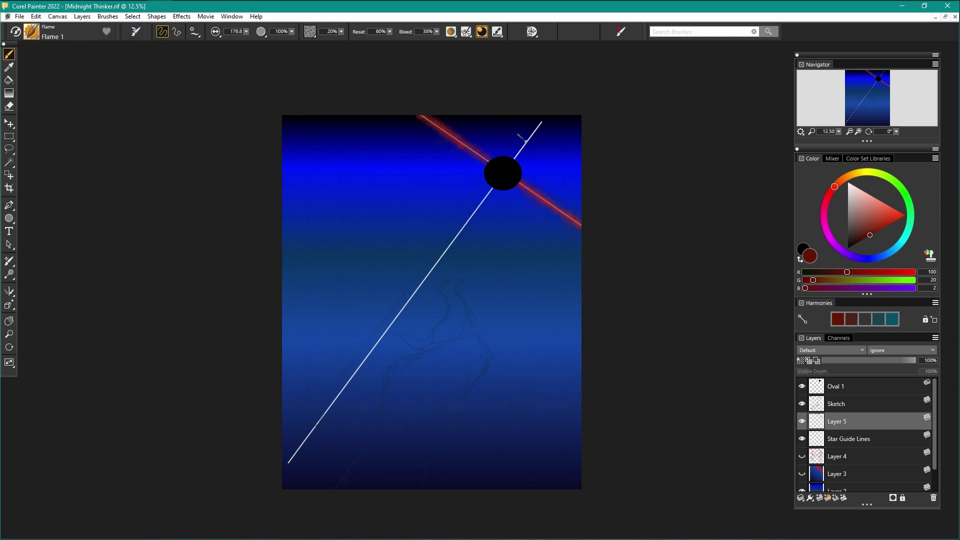
pyautogui.moveTo(527, 140); pyautogui.dragTo(549, 118)
pyautogui.moveTo(493, 188); pyautogui.dragTo(284, 470)
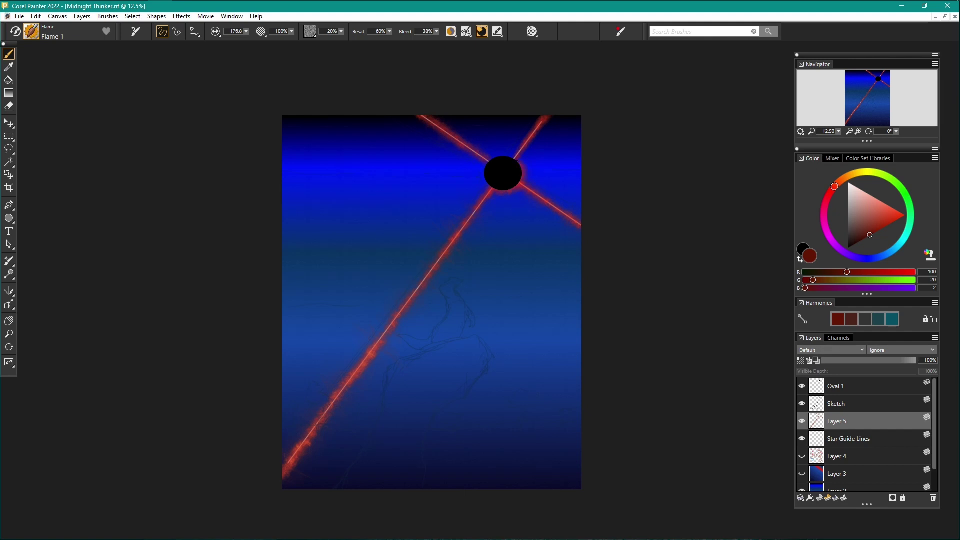
# Step: Build up more Flame 1 strokes along all four rays and around the black circle's rim, and make the Oval 1 layer active
pyautogui.moveTo(483, 174)
pyautogui.mouseDown()
pyautogui.moveTo(525, 178)
pyautogui.moveTo(510, 155)
pyautogui.moveTo(482, 164)
pyautogui.moveTo(484, 188)
pyautogui.moveTo(482, 179)
pyautogui.moveTo(511, 186)
pyautogui.moveTo(507, 157)
pyautogui.moveTo(500, 166)
pyautogui.moveTo(518, 183)
pyautogui.moveTo(576, 219)
pyautogui.moveTo(418, 116)
pyautogui.mouseUp()
pyautogui.click(802, 439)
pyautogui.click(802, 439)
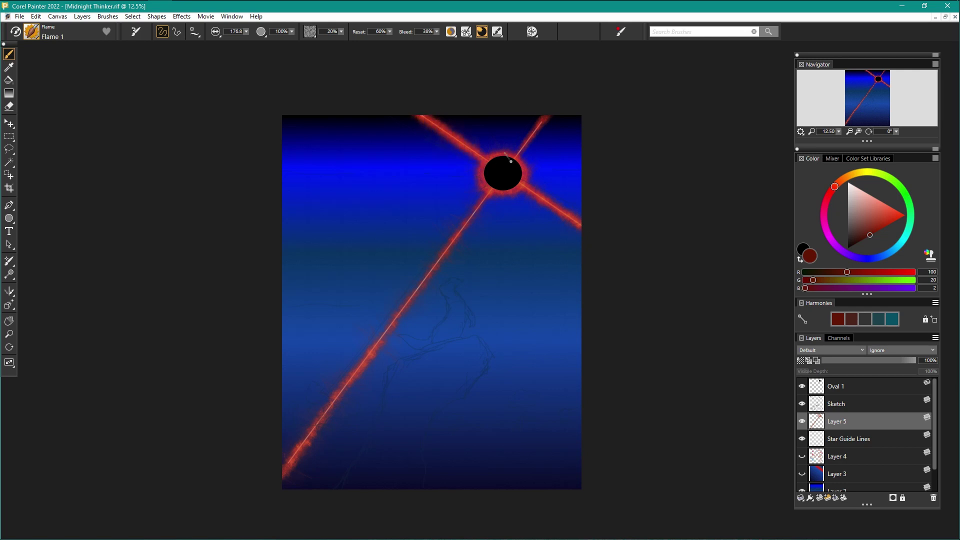
pyautogui.moveTo(507, 158); pyautogui.dragTo(549, 117)
pyautogui.moveTo(495, 182); pyautogui.dragTo(278, 473)
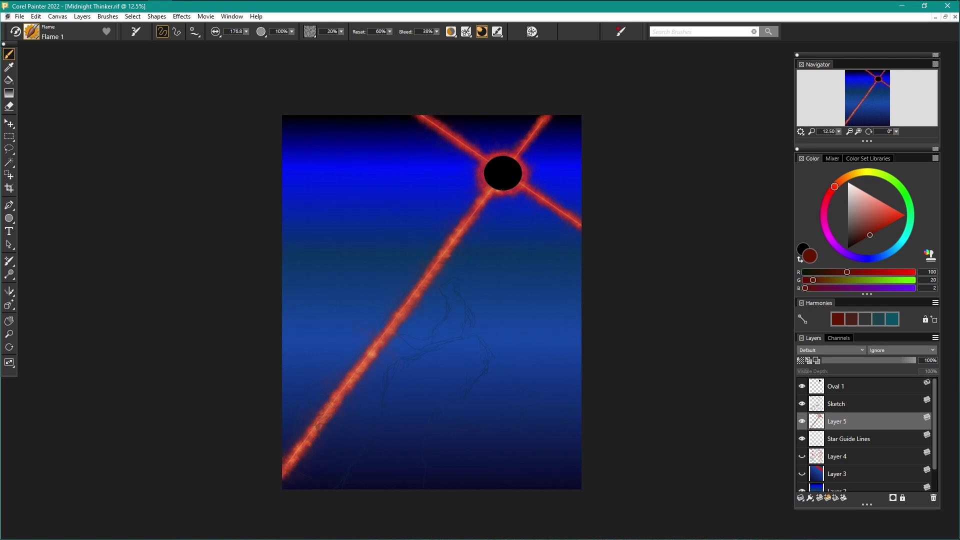
pyautogui.moveTo(502, 190)
pyautogui.mouseDown()
pyautogui.moveTo(523, 158)
pyautogui.moveTo(483, 180)
pyautogui.moveTo(525, 176)
pyautogui.moveTo(580, 226)
pyautogui.mouseUp()
pyautogui.moveTo(482, 159); pyautogui.dragTo(418, 116)
pyautogui.moveTo(515, 155); pyautogui.dragTo(550, 116)
pyautogui.moveTo(491, 183); pyautogui.dragTo(284, 473)
pyautogui.click(802, 440)
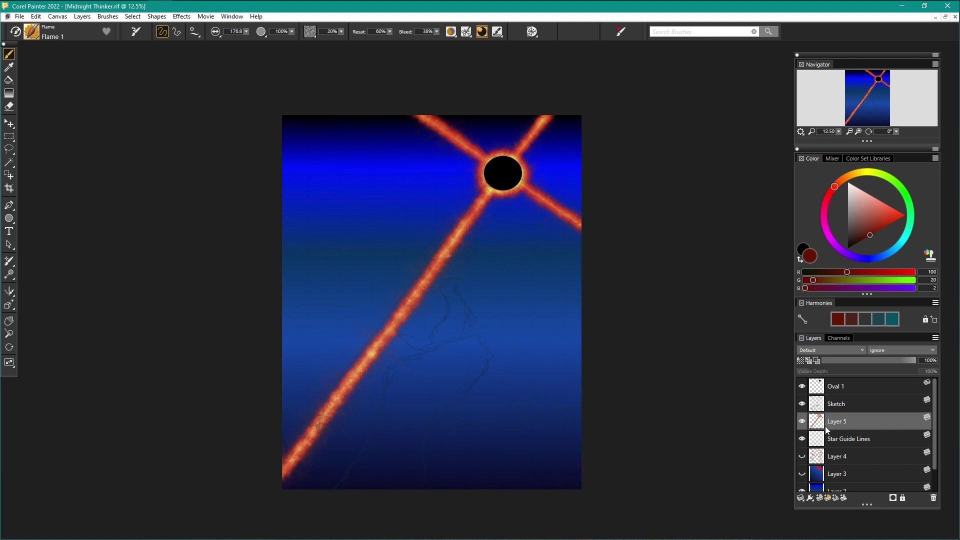
pyautogui.click(835, 387)
# Step: Try the Negative effect on the Oval 1 layer and undo it
pyautogui.click(182, 16)
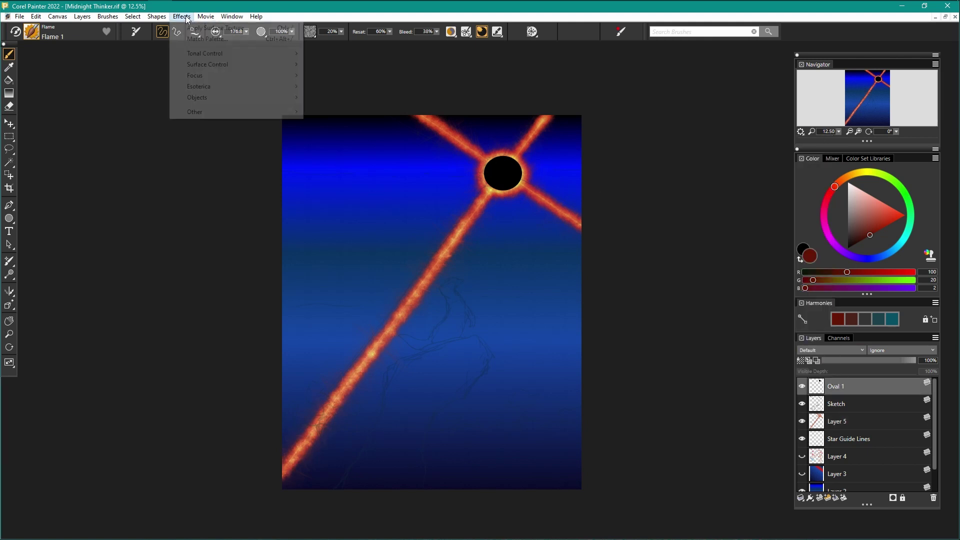
pyautogui.moveTo(208, 55)
pyautogui.click(326, 106)
pyautogui.click(35, 16)
pyautogui.click(65, 28)
# Step: Try the Super Soften effect on the black circle and inspect its edge up close
pyautogui.click(181, 16)
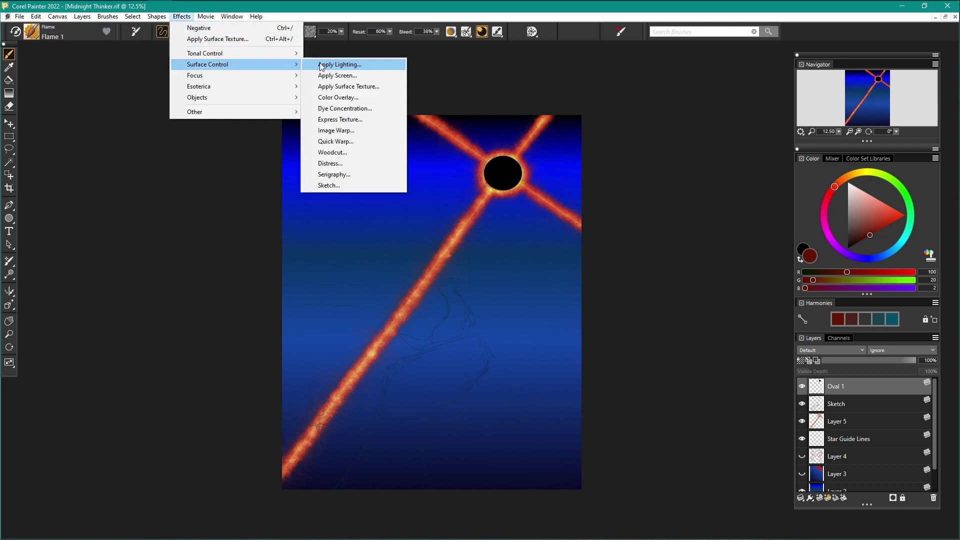
pyautogui.moveTo(208, 75)
pyautogui.click(335, 153)
pyautogui.click(490, 301)
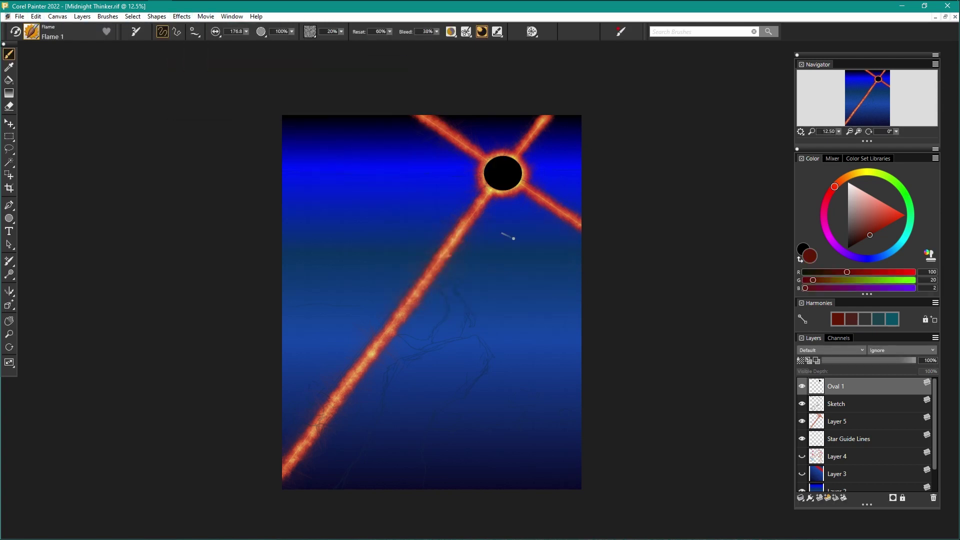
pyautogui.click(858, 132)
pyautogui.click(858, 132)
pyautogui.click(36, 16)
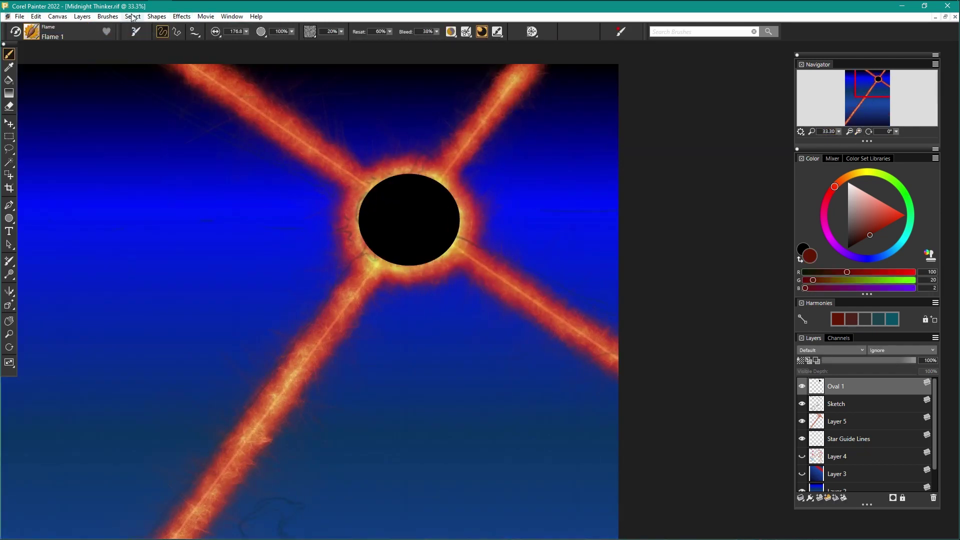
# Step: Blur the edge of the black circle slightly with the Soften focus effect
pyautogui.moveTo(181, 16)
pyautogui.moveTo(208, 75)
pyautogui.click(308, 141)
pyautogui.moveTo(508, 268); pyautogui.dragTo(519, 271)
pyautogui.click(556, 301)
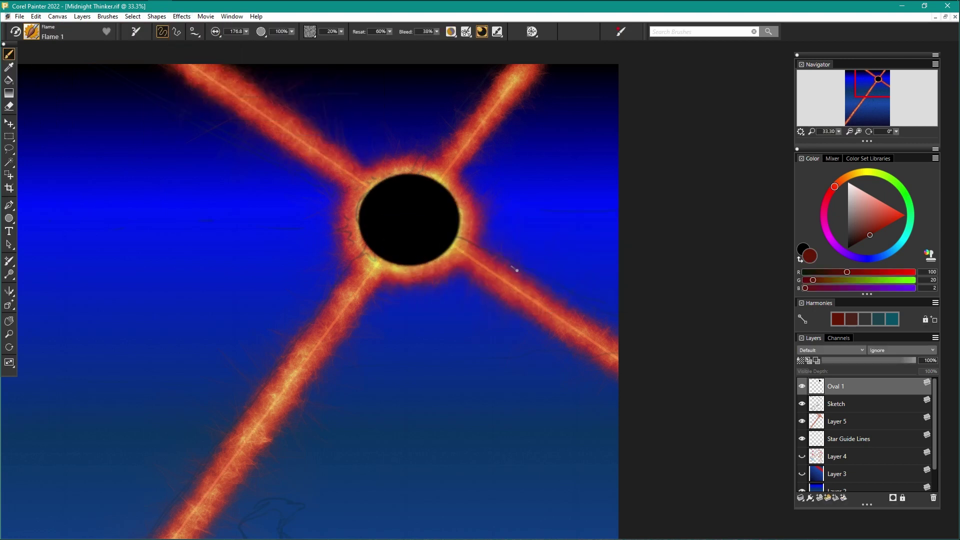
pyautogui.click(181, 17)
pyautogui.moveTo(242, 68)
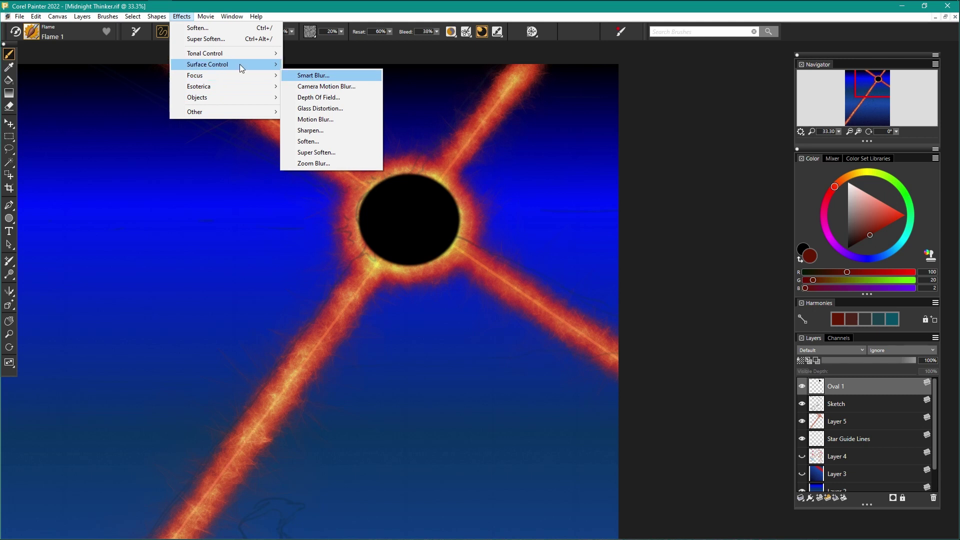
pyautogui.click(316, 98)
pyautogui.moveTo(531, 289); pyautogui.dragTo(541, 288)
pyautogui.press('Escape')
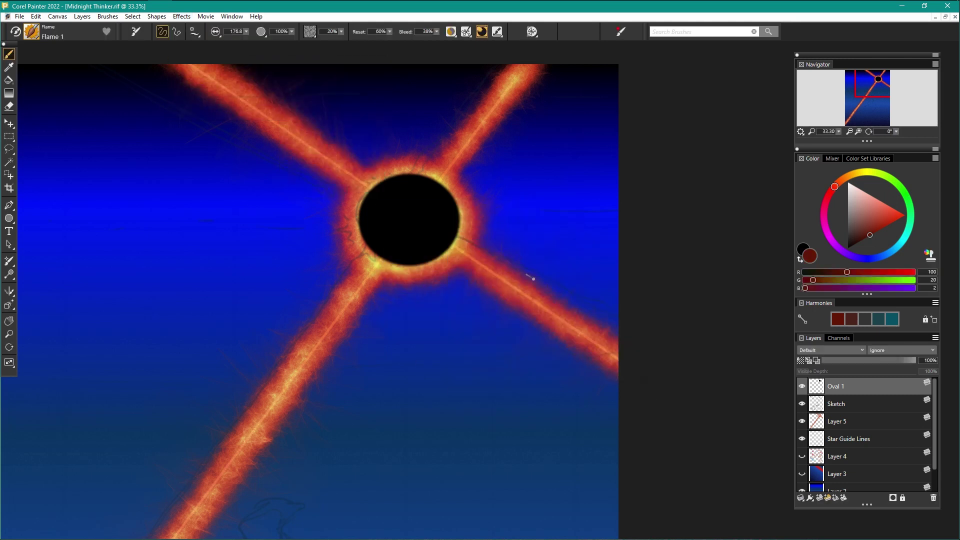
# Step: Try Adjust Colors on the black circle with hue shift 32%, saturation 45% and value 99%
pyautogui.click(181, 16)
pyautogui.moveTo(225, 54)
pyautogui.click(332, 65)
pyautogui.moveTo(598, 242)
pyautogui.mouseDown()
pyautogui.moveTo(570, 242)
pyautogui.moveTo(596, 242)
pyautogui.mouseUp()
pyautogui.moveTo(598, 276); pyautogui.dragTo(553, 259)
pyautogui.moveTo(551, 276); pyautogui.dragTo(608, 275)
pyautogui.moveTo(596, 241); pyautogui.dragTo(628, 241)
pyautogui.moveTo(608, 276); pyautogui.dragTo(631, 276)
pyautogui.moveTo(553, 258); pyautogui.dragTo(613, 259)
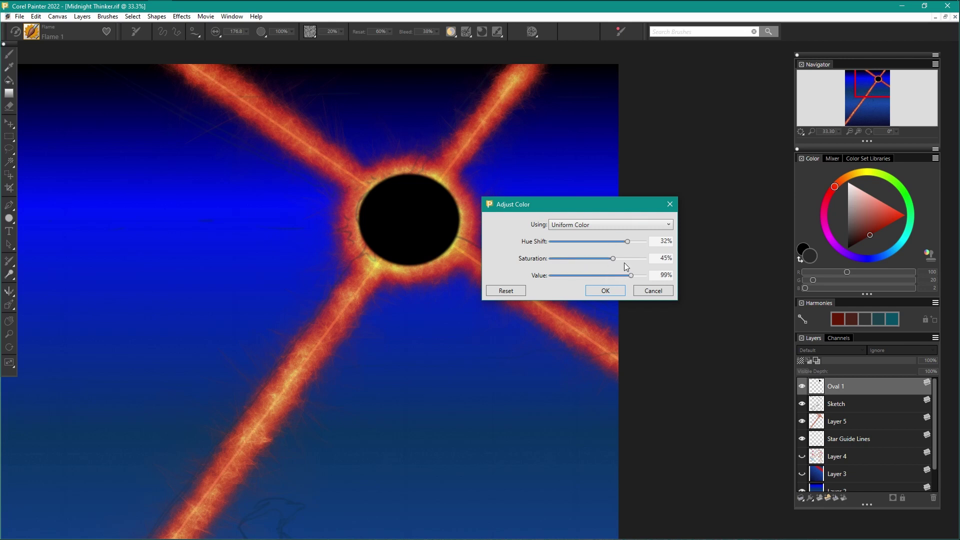
pyautogui.click(507, 291)
pyautogui.press('Escape')
pyautogui.click(181, 16)
pyautogui.moveTo(232, 54)
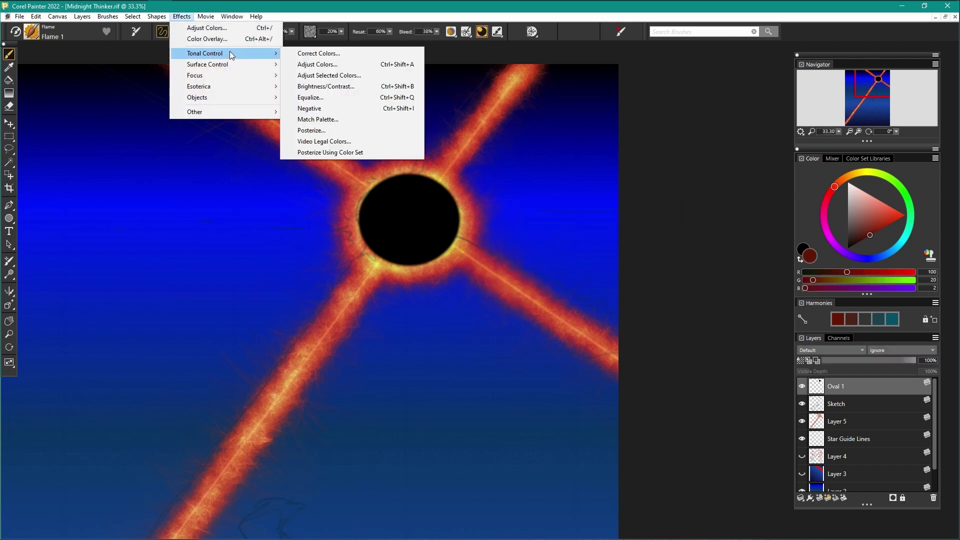
pyautogui.click(317, 89)
pyautogui.press('Escape')
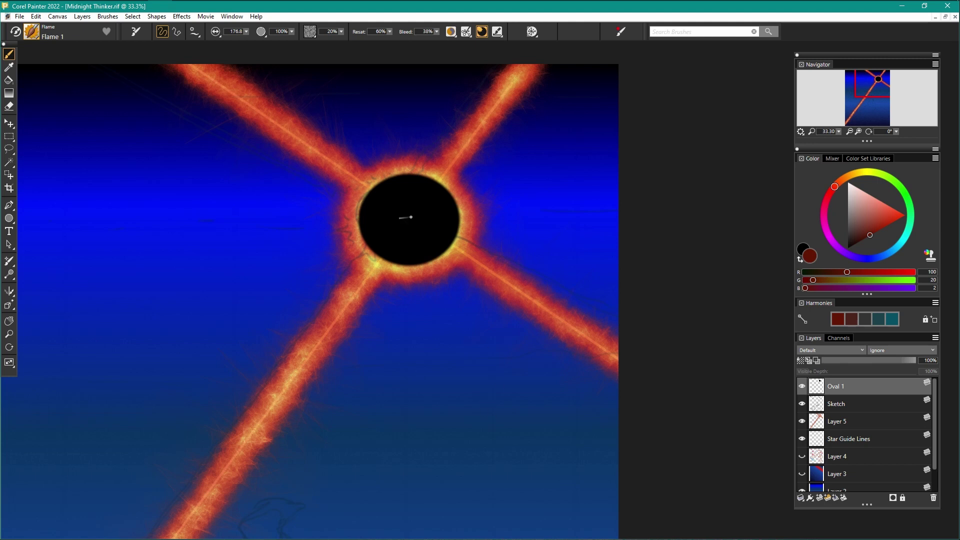
# Step: Add a new layer directly above the Canvas, underneath Layer 2
pyautogui.hotkey('ctrl', '0')
pyautogui.moveTo(934, 427); pyautogui.dragTo(933, 476)
pyautogui.click(838, 483)
pyautogui.click(819, 498)
# Step: Fill the new Layer 6 entirely with black using the Paint Bucket
pyautogui.click(10, 92)
pyautogui.click(9, 80)
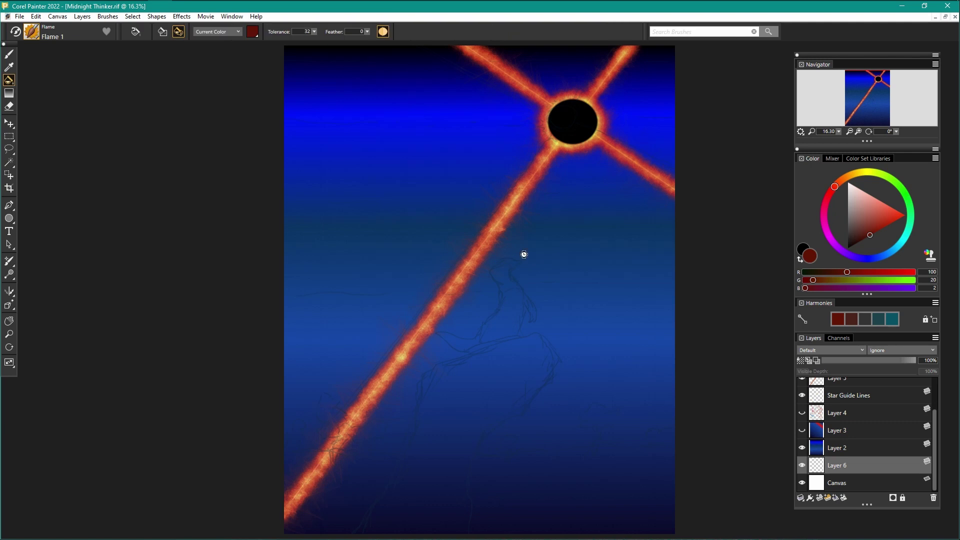
pyautogui.click(523, 256)
pyautogui.hotkey('ctrl', 'z')
pyautogui.click(800, 260)
pyautogui.click(553, 244)
# Step: Reduce Layer 2's opacity to 28% and move the Sketch layer above Oval 1
pyautogui.click(842, 449)
pyautogui.moveTo(916, 360); pyautogui.dragTo(845, 360)
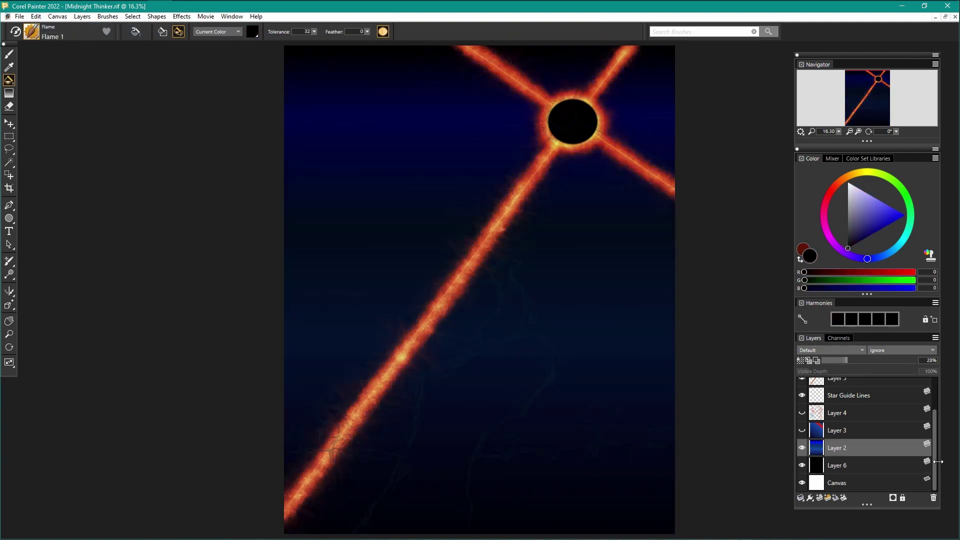
pyautogui.scroll(2, 833, 407)
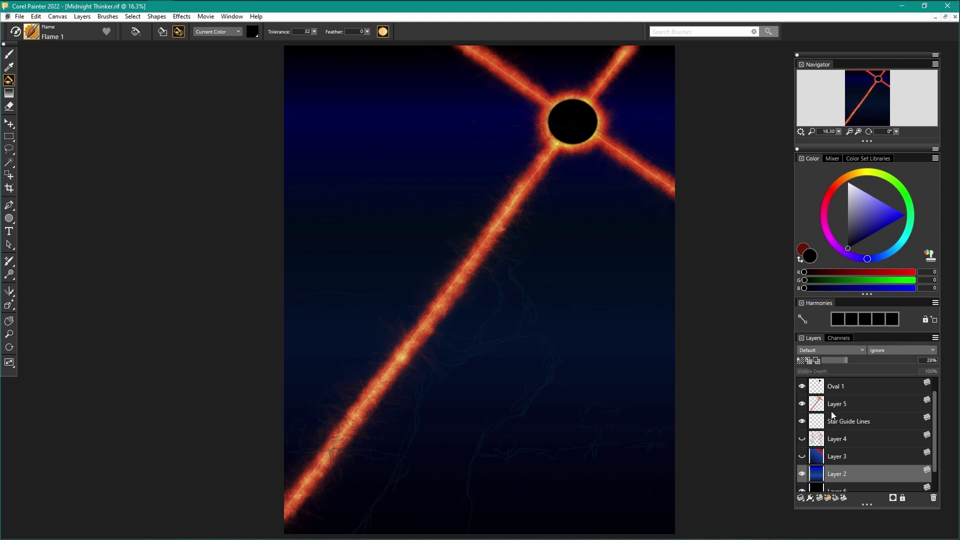
pyautogui.scroll(-1, 832, 415)
# Step: Make Layer 6 active and choose the Star Field brush from the Spaced Out category
pyautogui.click(840, 465)
pyautogui.click(31, 31)
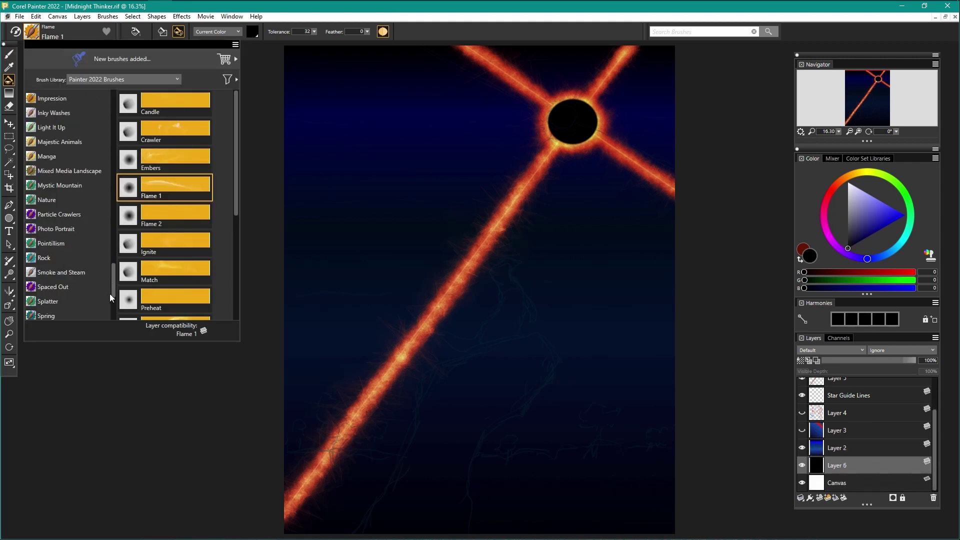
pyautogui.scroll(-1, 111, 298)
pyautogui.click(103, 257)
pyautogui.scroll(-2, 210, 193)
pyautogui.click(162, 207)
pyautogui.click(246, 31)
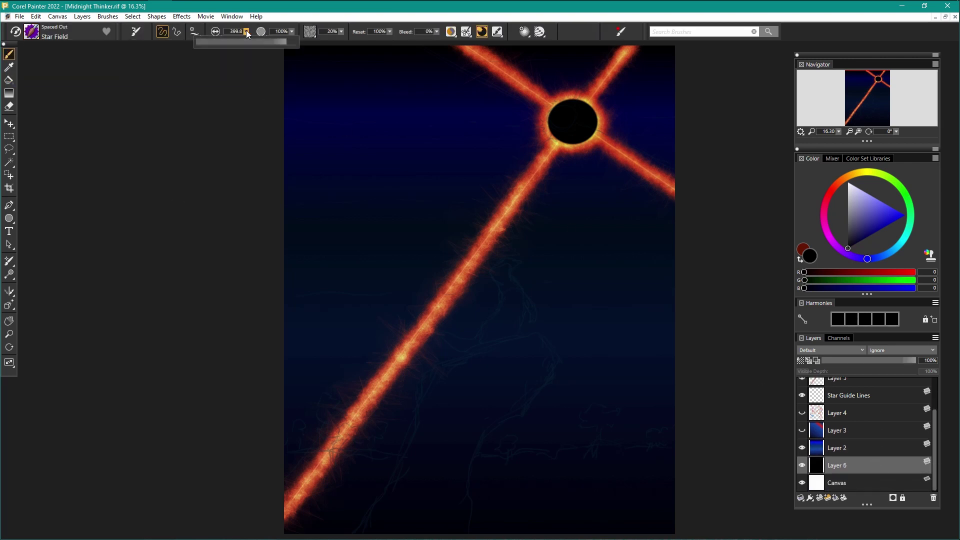
pyautogui.click(265, 43)
# Step: Hide Layer 2, set the colour to white and paint a first cluster of tiny stars just below the black circle
pyautogui.click(802, 448)
pyautogui.click(858, 132)
pyautogui.click(858, 132)
pyautogui.click(858, 131)
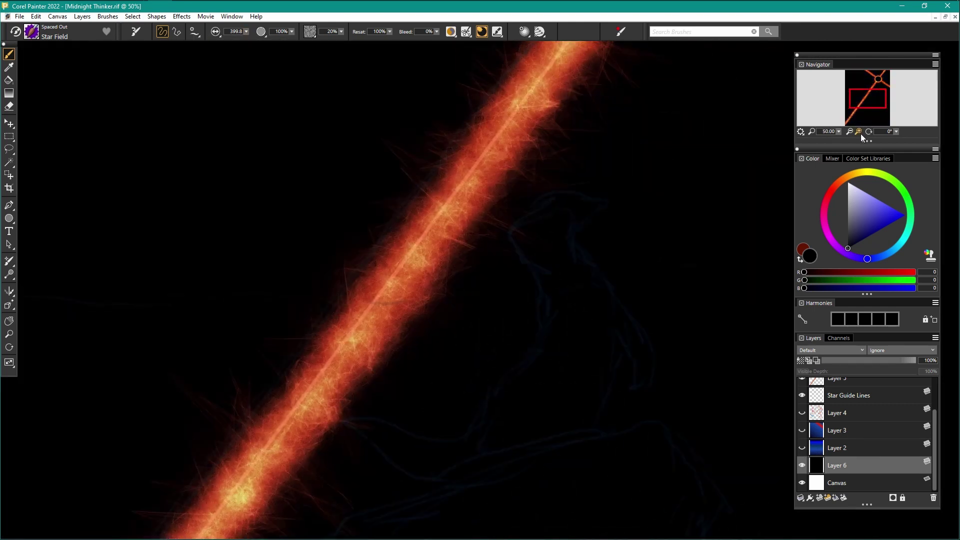
pyautogui.moveTo(868, 98)
pyautogui.mouseDown()
pyautogui.moveTo(877, 102)
pyautogui.moveTo(877, 88)
pyautogui.mouseUp()
pyautogui.click(858, 132)
pyautogui.click(35, 16)
pyautogui.click(859, 155)
pyautogui.click(858, 131)
pyautogui.click(849, 182)
pyautogui.click(620, 280)
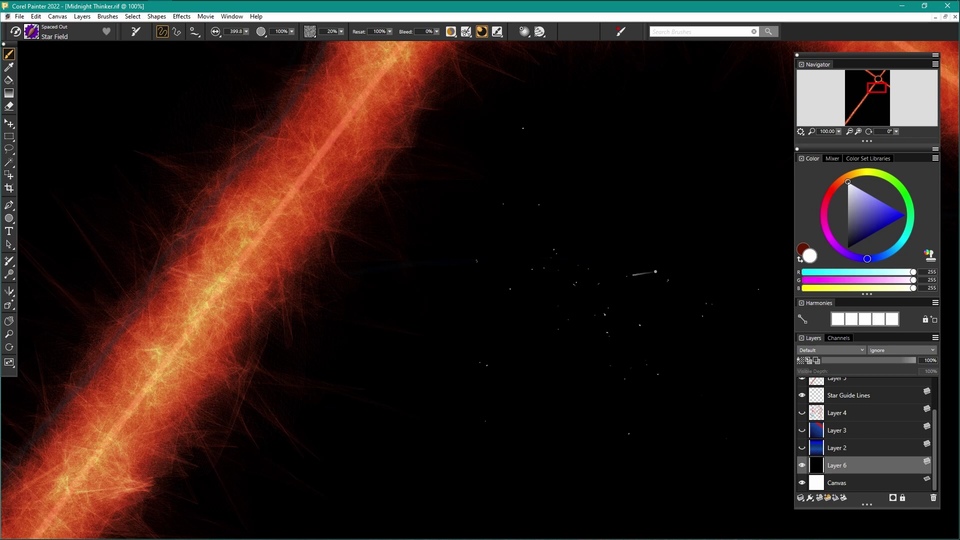
# Step: Scatter white stars across the rest of the black background on Layer 6, on both sides of the flame rays
pyautogui.click(849, 131)
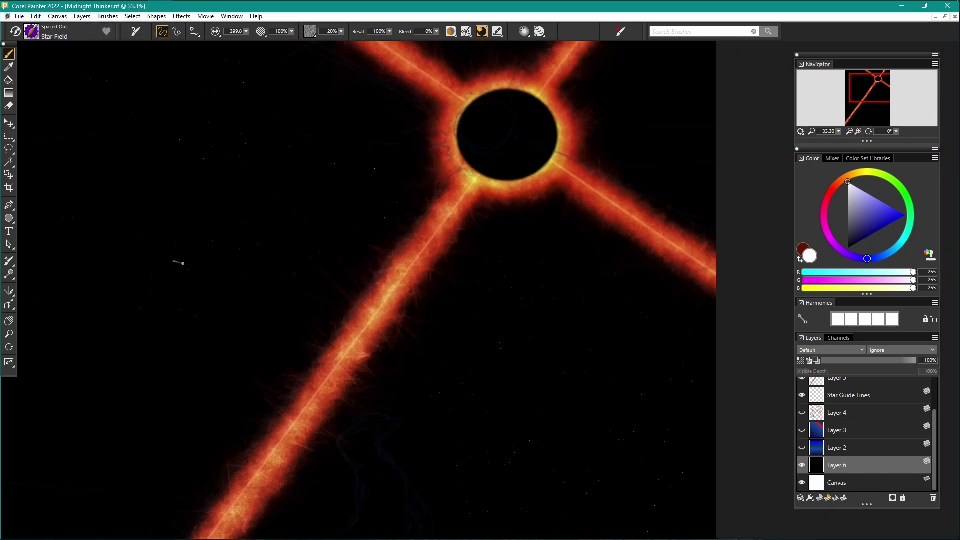
pyautogui.scroll(-5, 533, 251)
pyautogui.hscroll(-5, 173, 364)
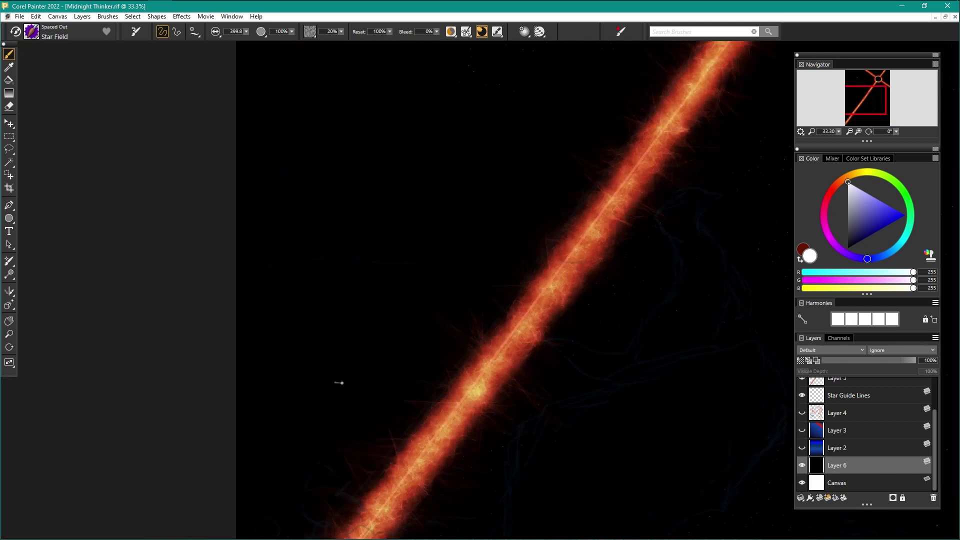
pyautogui.scroll(5, 453, 334)
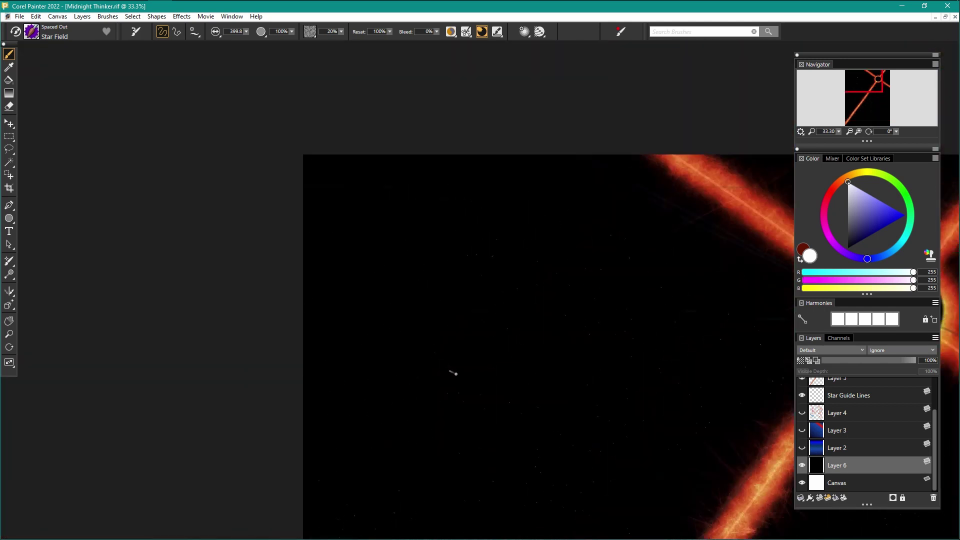
pyautogui.moveTo(602, 307); pyautogui.dragTo(152, 280)
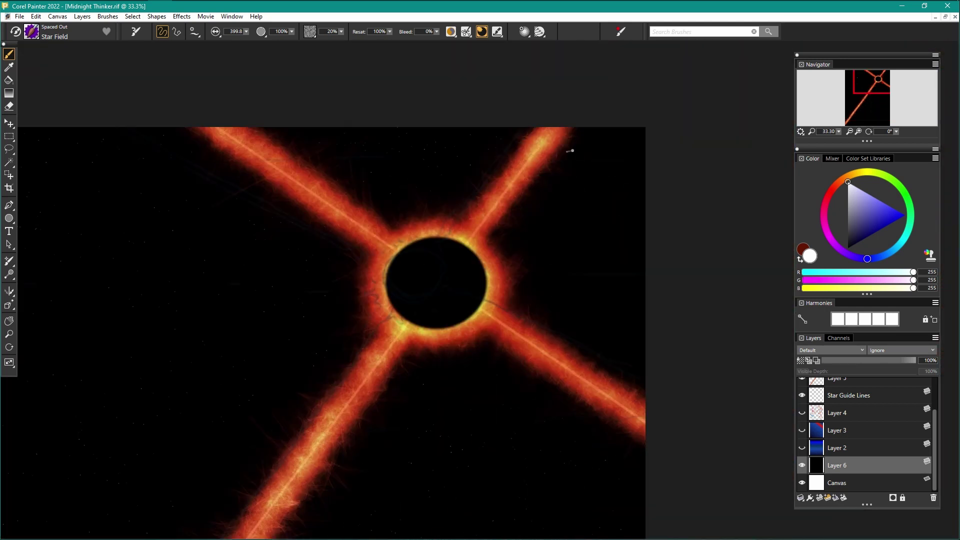
pyautogui.scroll(-3, 549, 300)
pyautogui.scroll(-3, 526, 355)
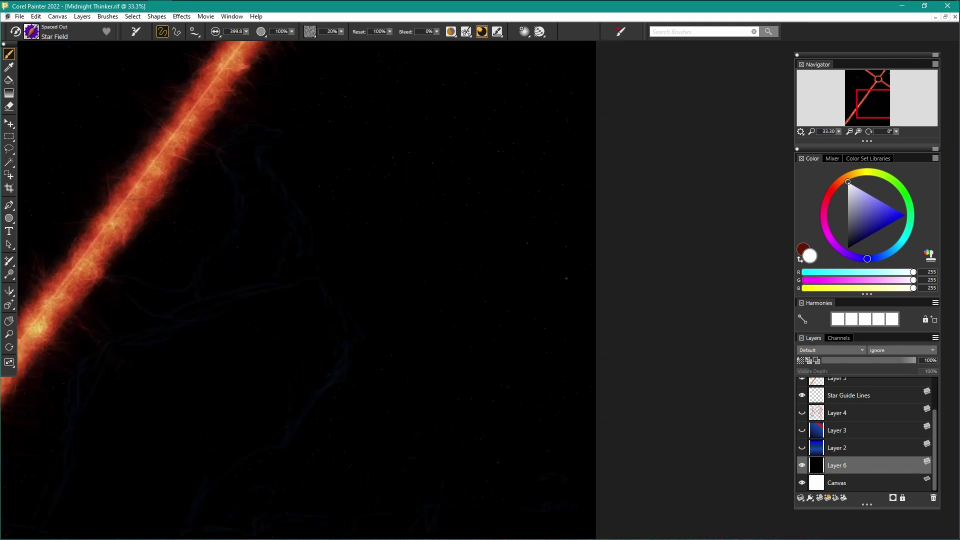
# Step: Show Layer 2 again and lower its opacity a little further
pyautogui.doubleClick(7, 319)
pyautogui.click(801, 447)
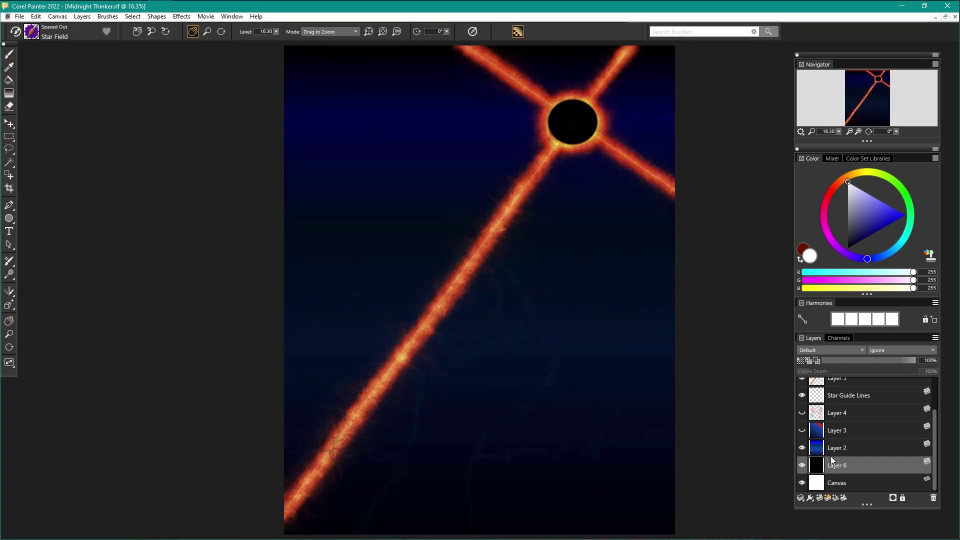
pyautogui.click(834, 450)
pyautogui.moveTo(846, 360); pyautogui.dragTo(837, 360)
# Step: Apply the Soften focus effect to the Star Guide Lines layer
pyautogui.scroll(2, 854, 433)
pyautogui.click(853, 430)
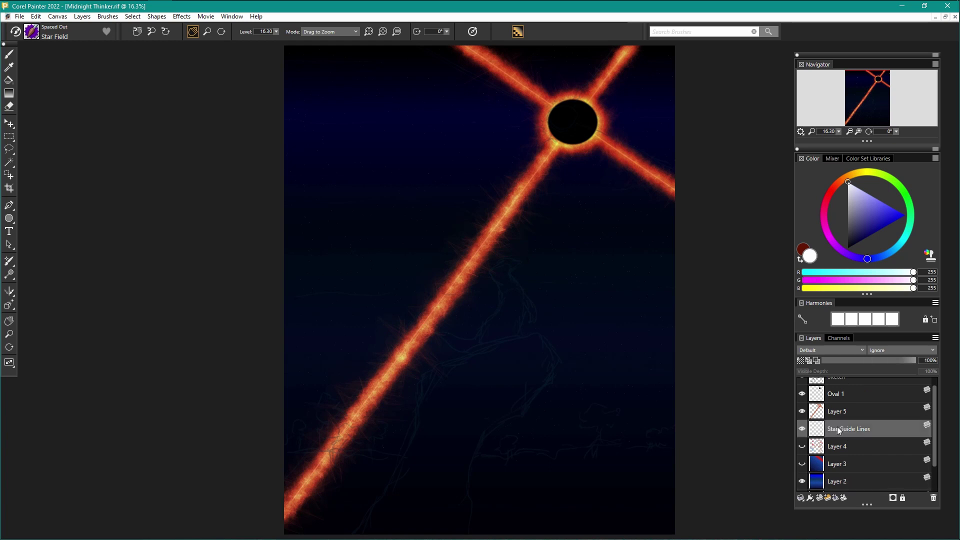
pyautogui.click(181, 17)
pyautogui.moveTo(198, 75)
pyautogui.click(345, 77)
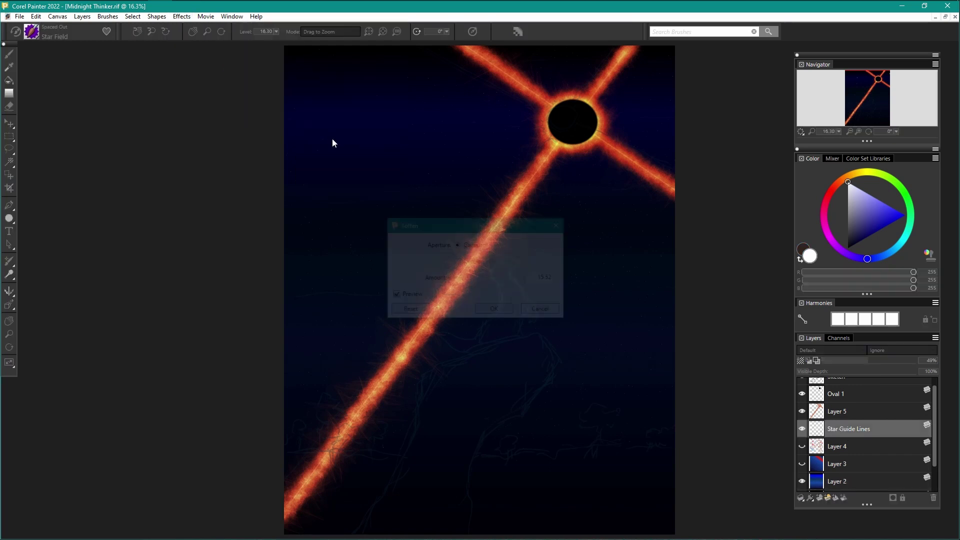
pyautogui.click(482, 308)
# Step: Soften the flame rays on Layer 5 with a Gaussian aperture and an amount of 15.52
pyautogui.click(850, 411)
pyautogui.click(181, 16)
pyautogui.click(215, 39)
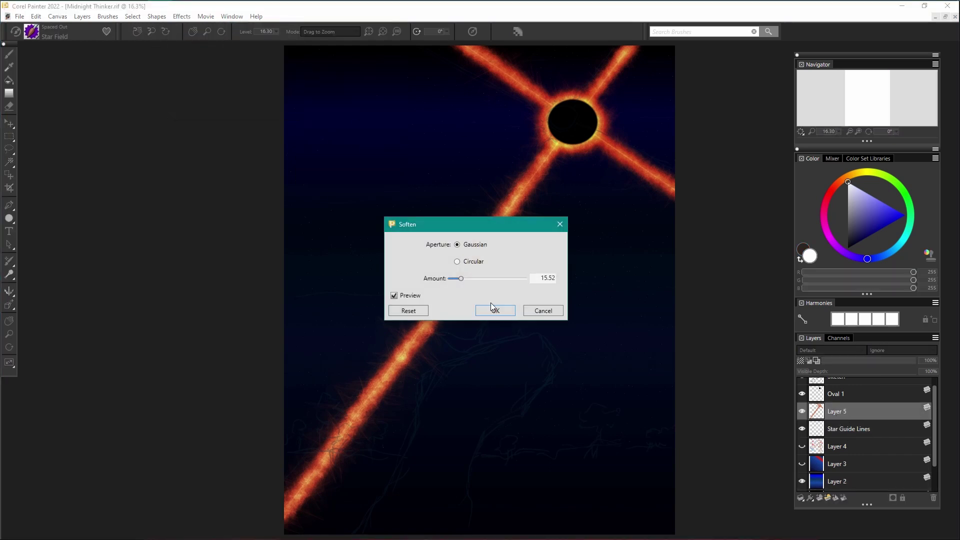
pyautogui.click(492, 308)
# Step: Set the opacity of Layer 5 to about 48% and reduce the opacity of the Star Guide Lines layer
pyautogui.click(867, 360)
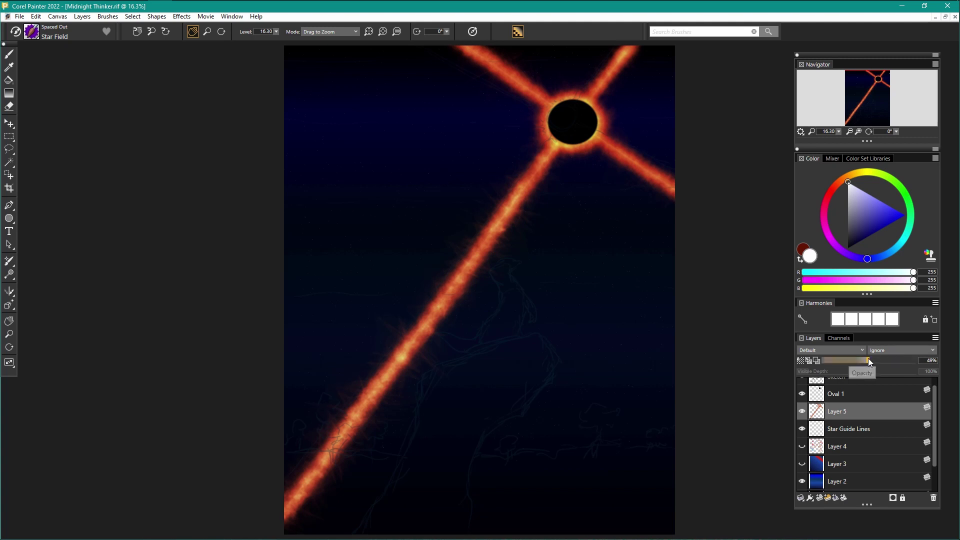
pyautogui.click(865, 428)
pyautogui.click(843, 360)
# Step: Set the opacity of Oval 1 to 91%, checking the picture without the sketch, and save the document
pyautogui.moveTo(879, 359); pyautogui.dragTo(873, 360)
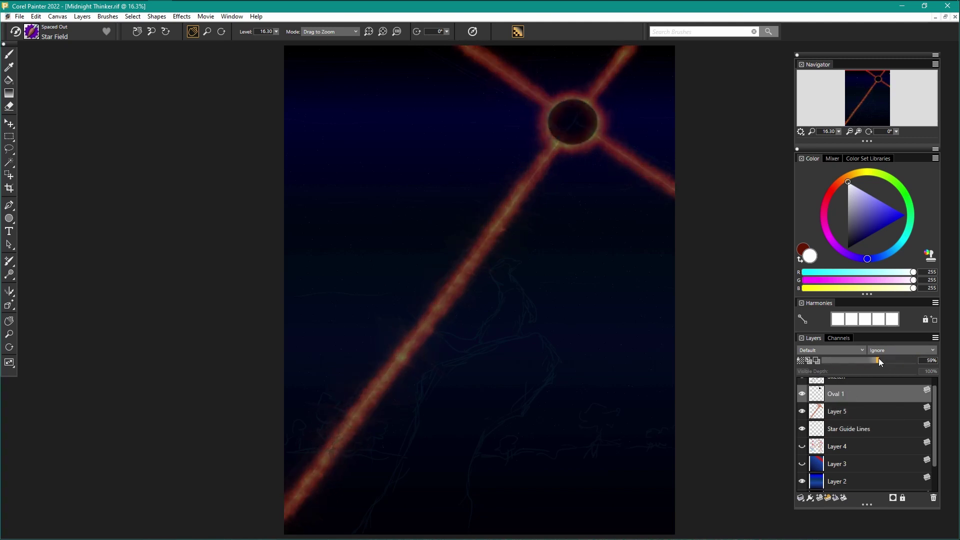
pyautogui.scroll(1, 851, 390)
pyautogui.click(802, 387)
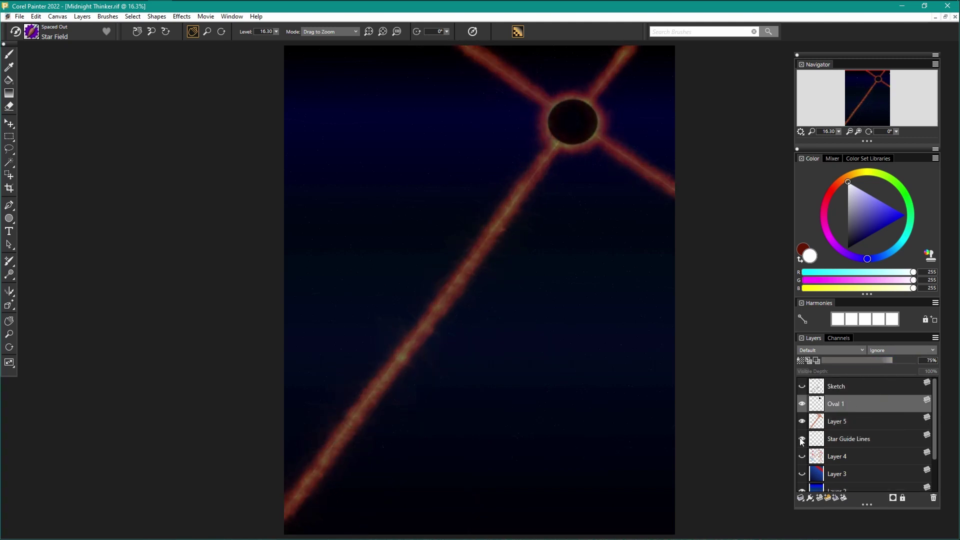
pyautogui.click(905, 360)
pyautogui.click(19, 16)
pyautogui.click(35, 95)
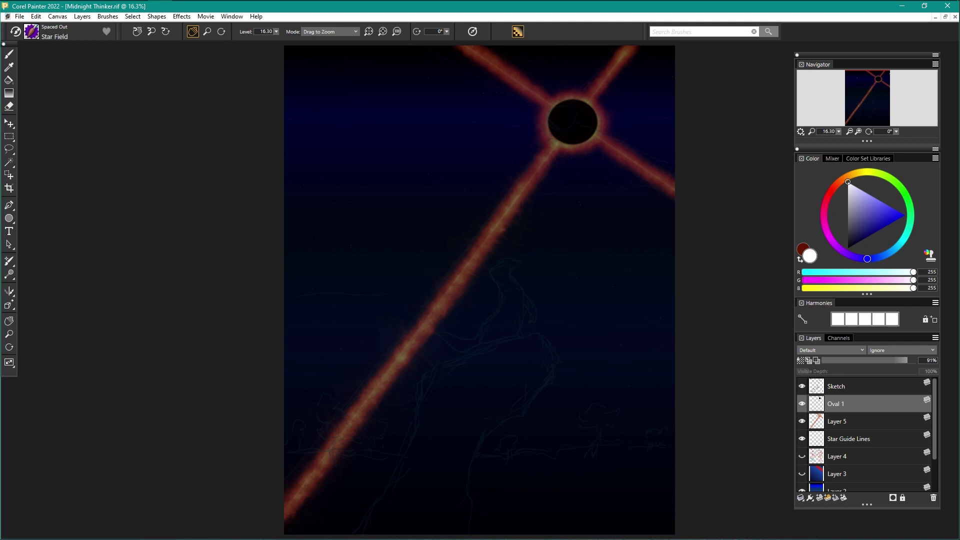
# Step: Rename Layer 5 as Star Lines and Oval 1 as Black Hole
pyautogui.doubleClick(842, 427)
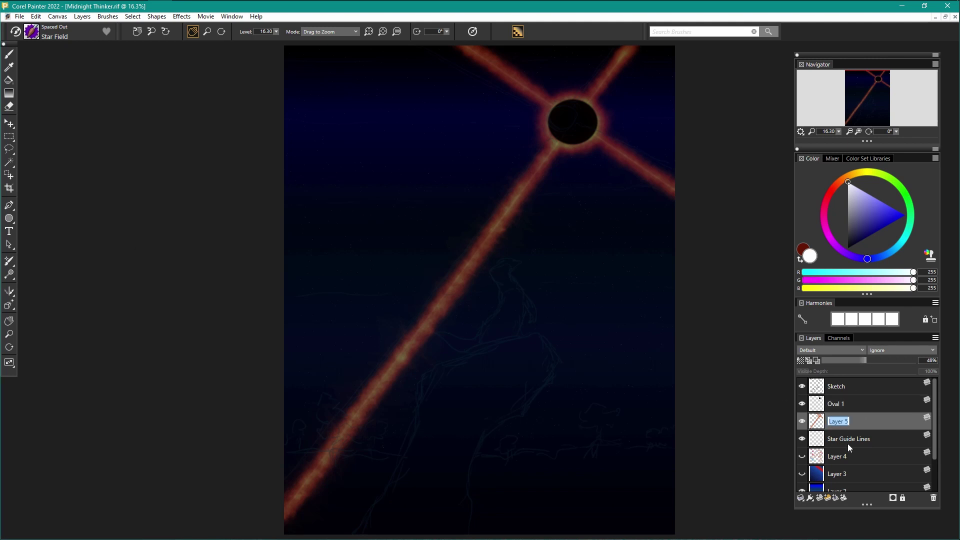
pyautogui.doubleClick(835, 404)
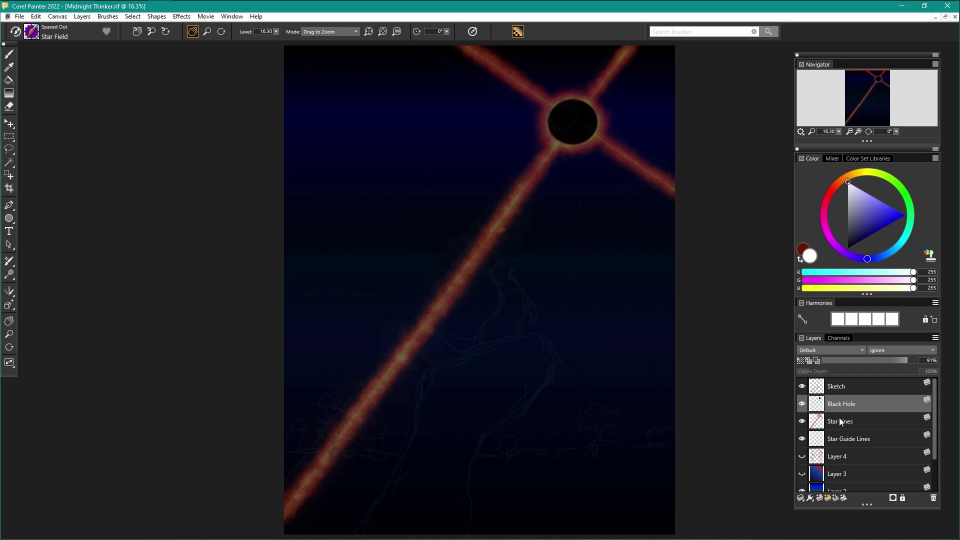
# Step: Switch to the Rain Cloud brush from the Spring category and try one stroke across the sky
pyautogui.click(35, 38)
pyautogui.click(50, 288)
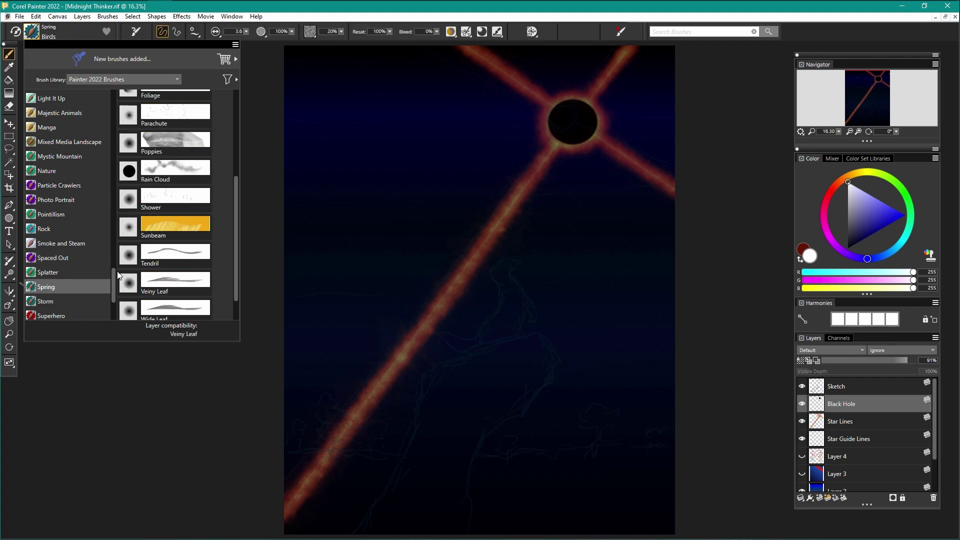
pyautogui.click(175, 169)
pyautogui.moveTo(286, 167)
pyautogui.mouseDown()
pyautogui.moveTo(430, 202)
pyautogui.moveTo(674, 204)
pyautogui.mouseUp()
pyautogui.hotkey('ctrl', 'z')
# Step: Try a dark orange-brown cloud band (RGB 87, 43, 1) across the middle of the sky on the Black Hole layer
pyautogui.click(870, 229)
pyautogui.moveTo(875, 174); pyautogui.dragTo(846, 177)
pyautogui.click(858, 238)
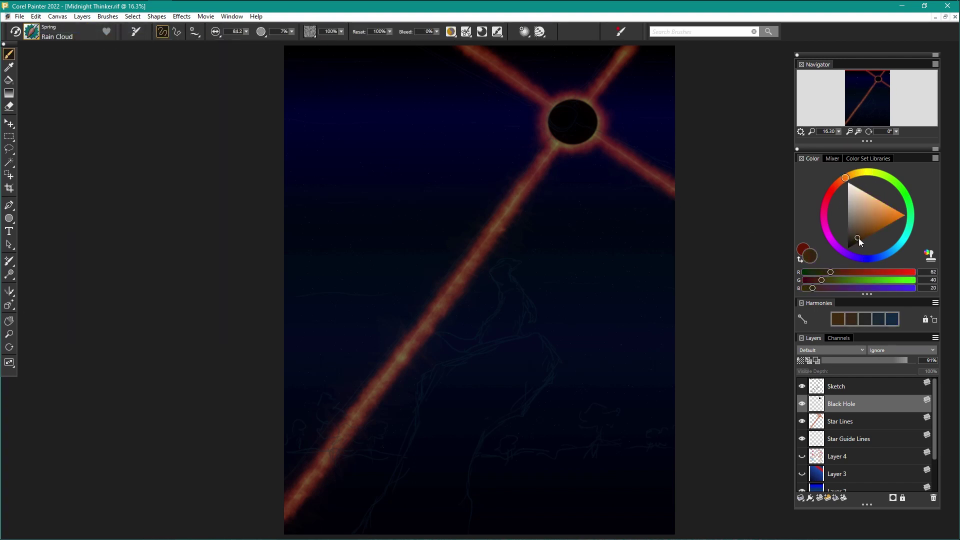
pyautogui.click(867, 236)
pyautogui.moveTo(574, 230); pyautogui.dragTo(292, 198)
pyautogui.moveTo(574, 231); pyautogui.dragTo(761, 276)
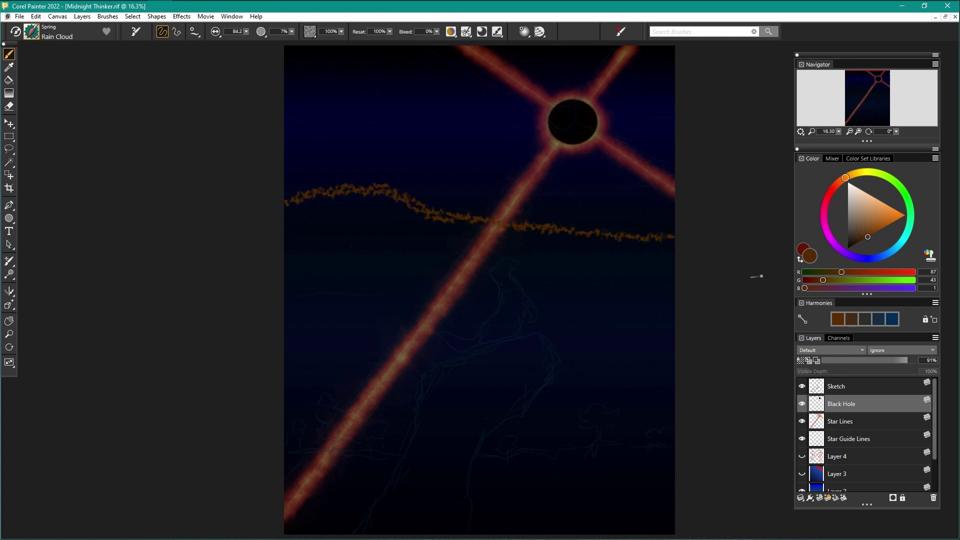
pyautogui.hotkey('ctrl', 'z')
# Step: Set the paint colour to golden yellow, RGB 255, 197, 1, and test it with a short stroke
pyautogui.click(886, 178)
pyautogui.click(905, 215)
pyautogui.moveTo(878, 179); pyautogui.dragTo(859, 175)
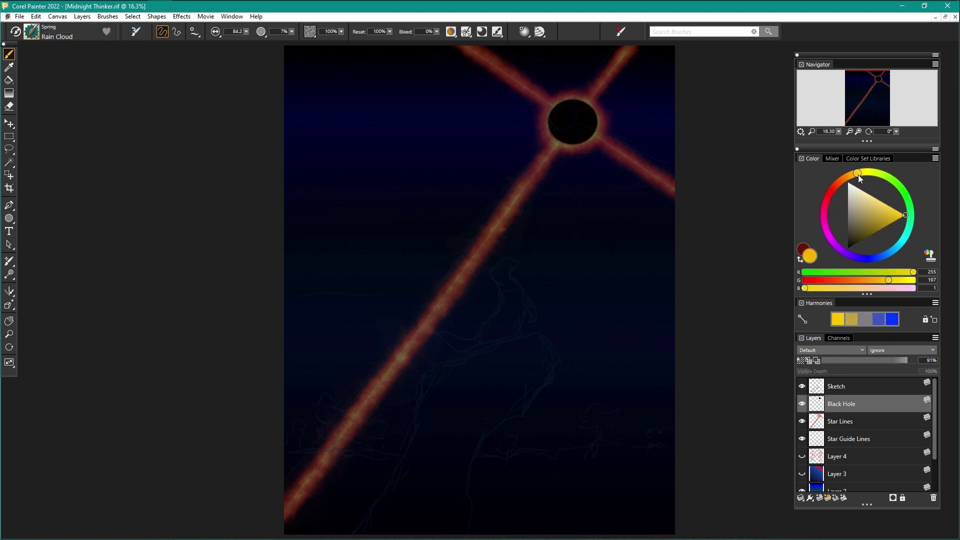
pyautogui.moveTo(653, 270)
pyautogui.mouseDown()
pyautogui.moveTo(335, 208)
pyautogui.moveTo(430, 244)
pyautogui.moveTo(675, 269)
pyautogui.mouseUp()
pyautogui.hotkey('ctrl', 'z')
# Step: Try yellow cloud bands across the sky on the Black Hole layer, then undo all of the strokes
pyautogui.moveTo(424, 291)
pyautogui.mouseDown()
pyautogui.moveTo(285, 296)
pyautogui.moveTo(492, 291)
pyautogui.mouseUp()
pyautogui.moveTo(600, 279); pyautogui.dragTo(674, 278)
pyautogui.moveTo(605, 206)
pyautogui.mouseDown()
pyautogui.moveTo(294, 158)
pyautogui.moveTo(458, 189)
pyautogui.moveTo(647, 205)
pyautogui.mouseUp()
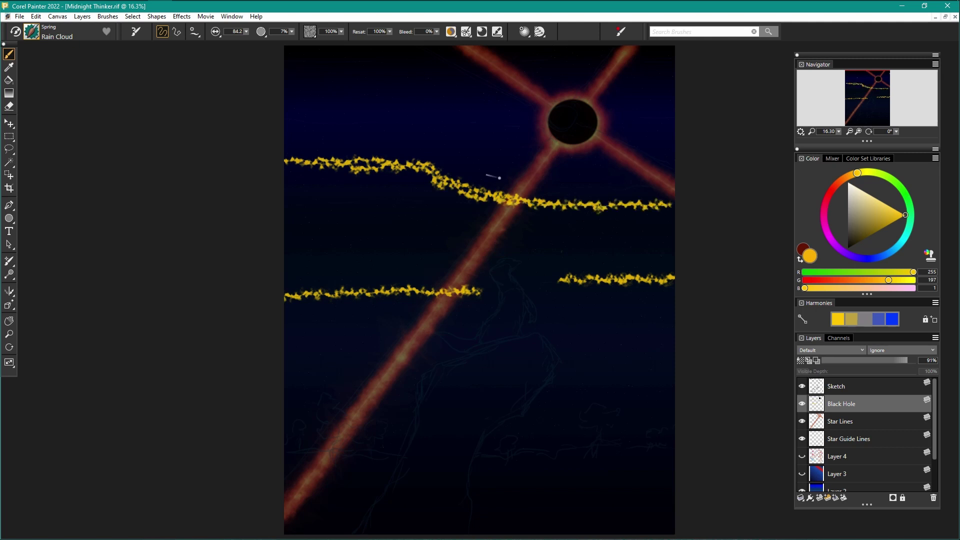
pyautogui.moveTo(544, 286); pyautogui.dragTo(280, 298)
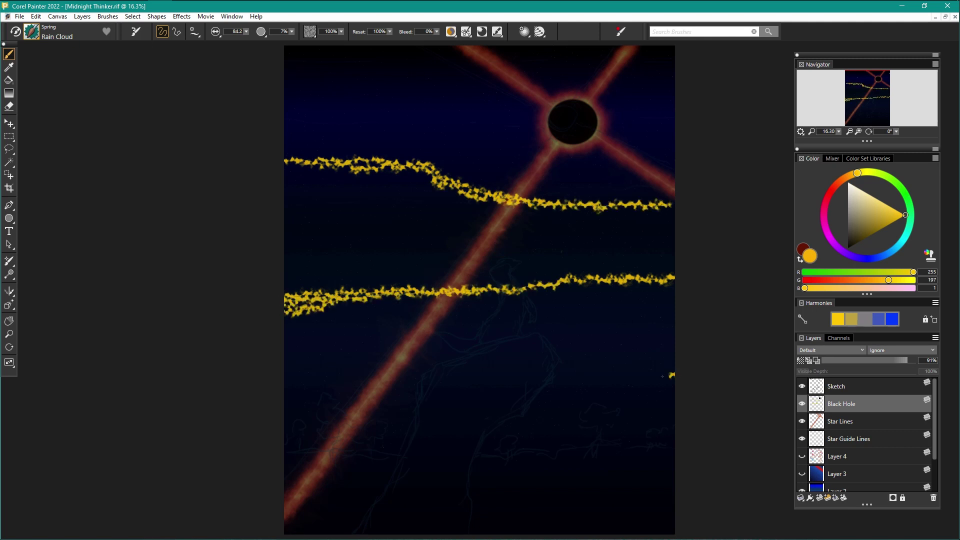
pyautogui.moveTo(662, 376); pyautogui.dragTo(516, 375)
pyautogui.hotkey('ctrl', 'z')
pyautogui.hotkey('ctrl', 'z')
pyautogui.hotkey('ctrl', 'z')
pyautogui.hotkey('ctrl', 'z')
pyautogui.hotkey('ctrl', 'z')
pyautogui.hotkey('ctrl', 'z')
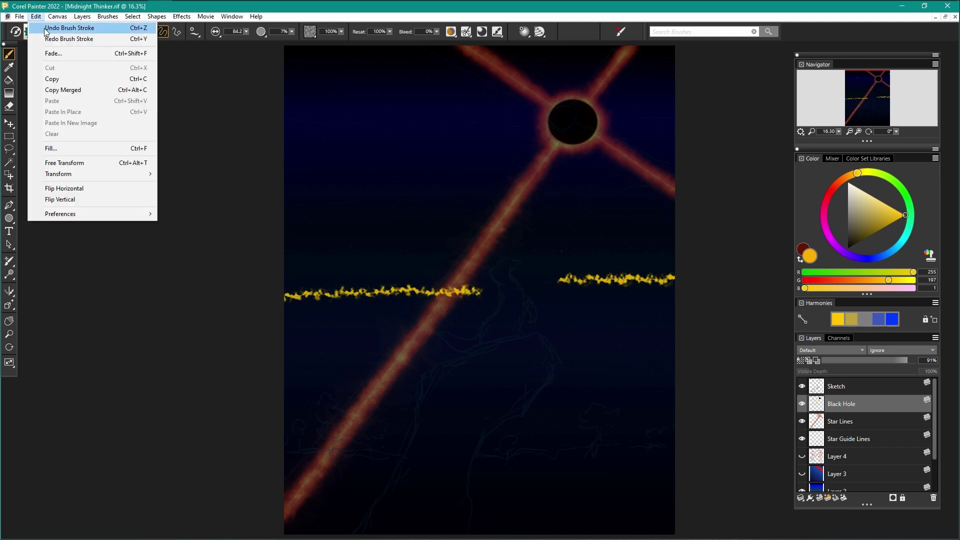
# Step: Add a new layer above Black Hole and paint three yellow cloud bands across the upper, middle and lower sky
pyautogui.hotkey('ctrl', 'shift', 'n')
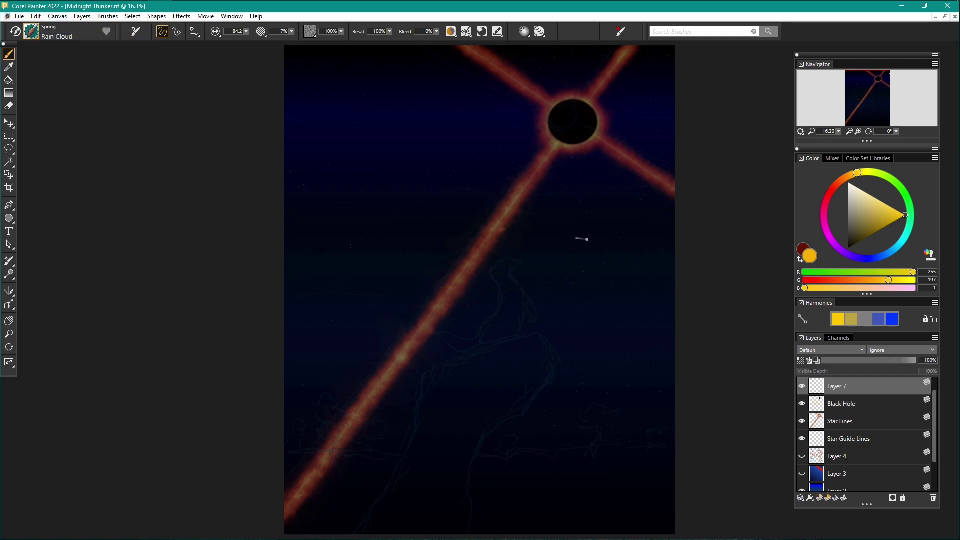
pyautogui.moveTo(673, 269)
pyautogui.mouseDown()
pyautogui.moveTo(559, 259)
pyautogui.moveTo(313, 195)
pyautogui.moveTo(286, 198)
pyautogui.moveTo(453, 229)
pyautogui.moveTo(290, 202)
pyautogui.mouseUp()
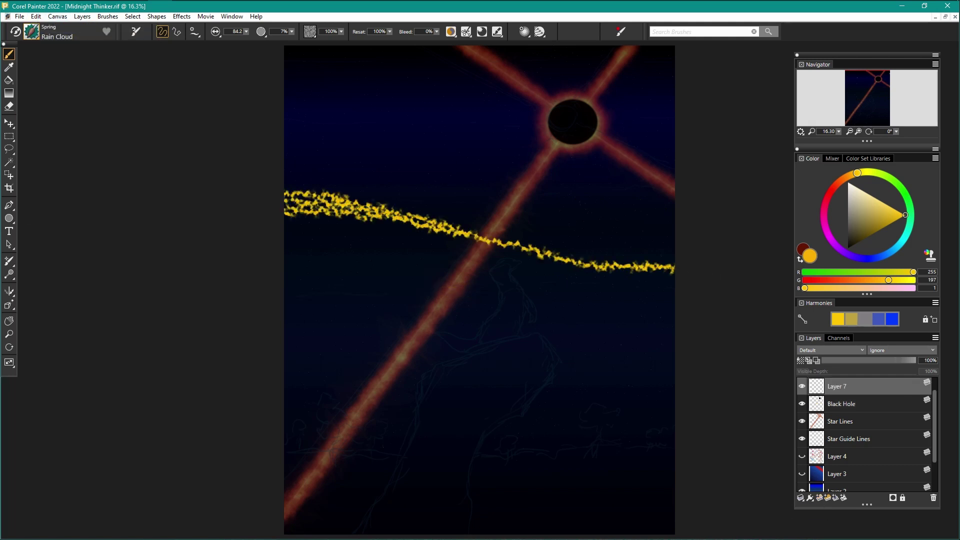
pyautogui.moveTo(673, 365)
pyautogui.mouseDown()
pyautogui.moveTo(349, 393)
pyautogui.moveTo(685, 365)
pyautogui.mouseUp()
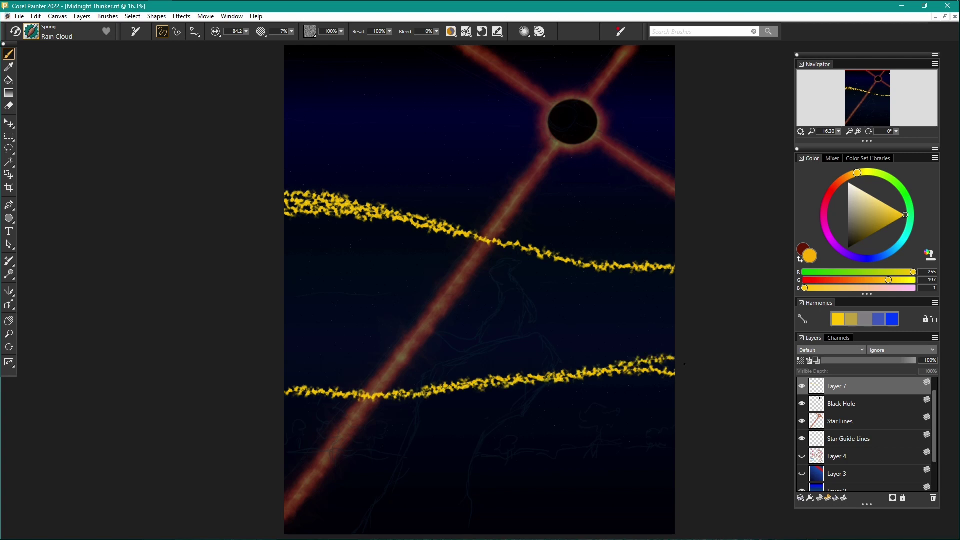
pyautogui.moveTo(690, 73); pyautogui.dragTo(284, 75)
# Step: Switch to the Coarse Smear blender from the Blenders: Messy category and set its size to 233.0
pyautogui.hotkey('ctrl', 'b')
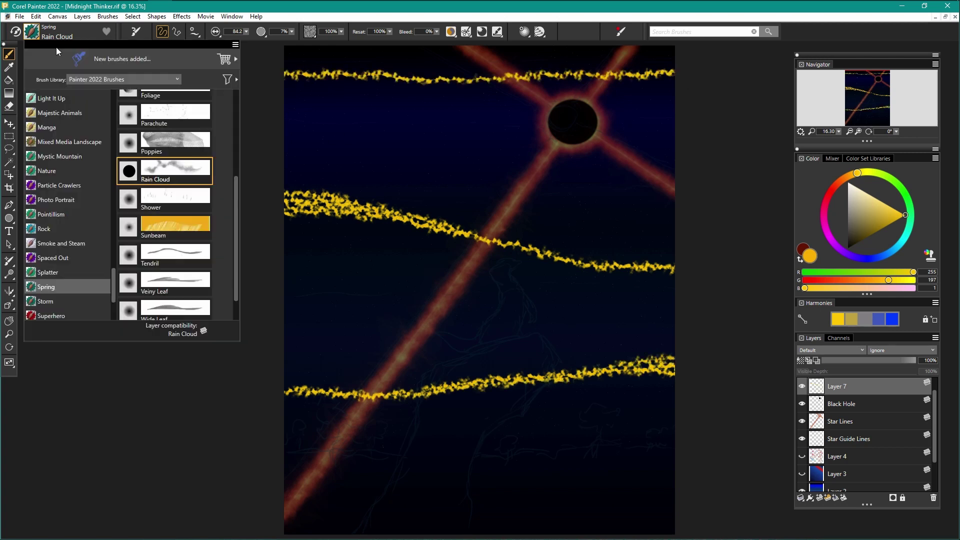
pyautogui.moveTo(113, 285); pyautogui.dragTo(113, 106)
pyautogui.click(68, 141)
pyautogui.click(192, 217)
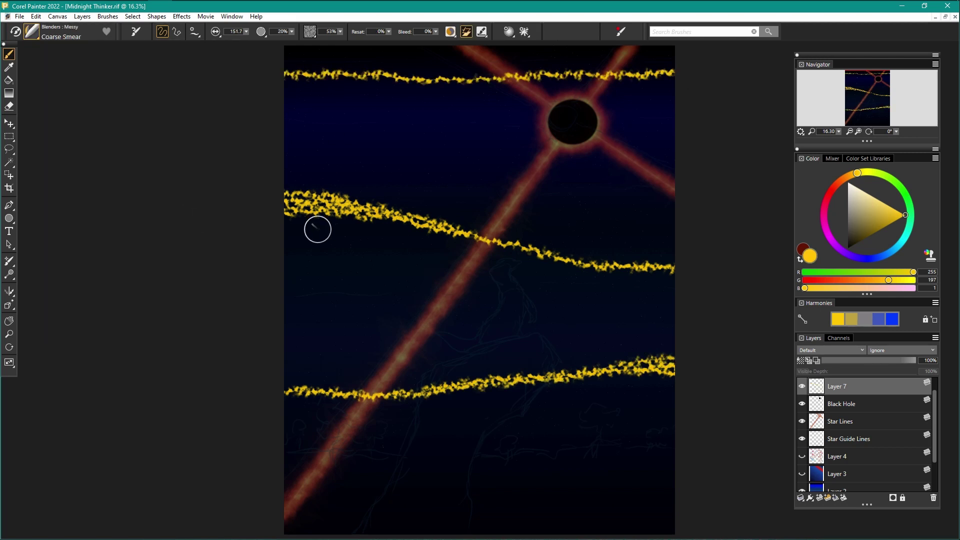
pyautogui.click(246, 32)
pyautogui.click(277, 41)
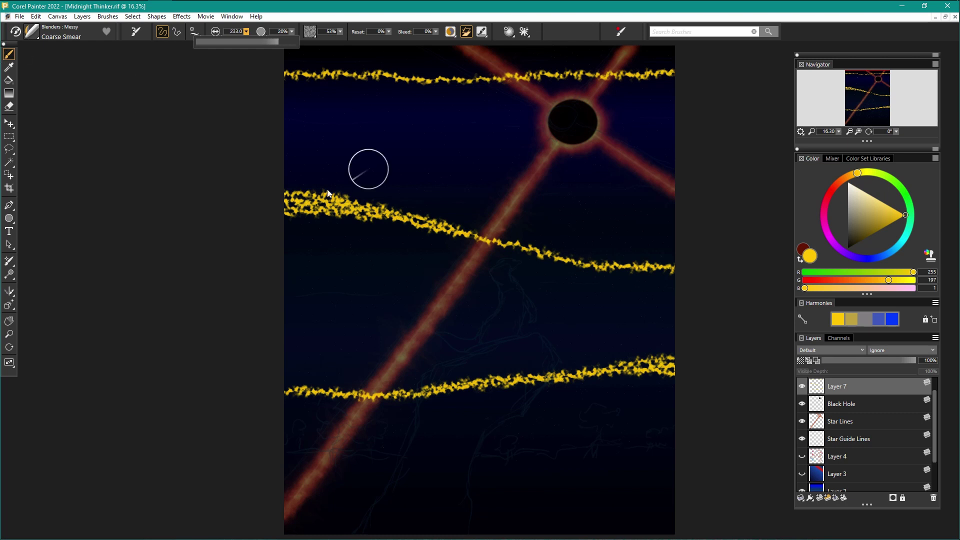
# Step: Smear the middle yellow band into wispy clouds and reduce the opacity of Layer 7 to 22%
pyautogui.click(293, 212)
pyautogui.moveTo(292, 211)
pyautogui.mouseDown()
pyautogui.moveTo(615, 270)
pyautogui.moveTo(295, 227)
pyautogui.moveTo(503, 256)
pyautogui.moveTo(321, 181)
pyautogui.moveTo(433, 229)
pyautogui.moveTo(625, 286)
pyautogui.mouseUp()
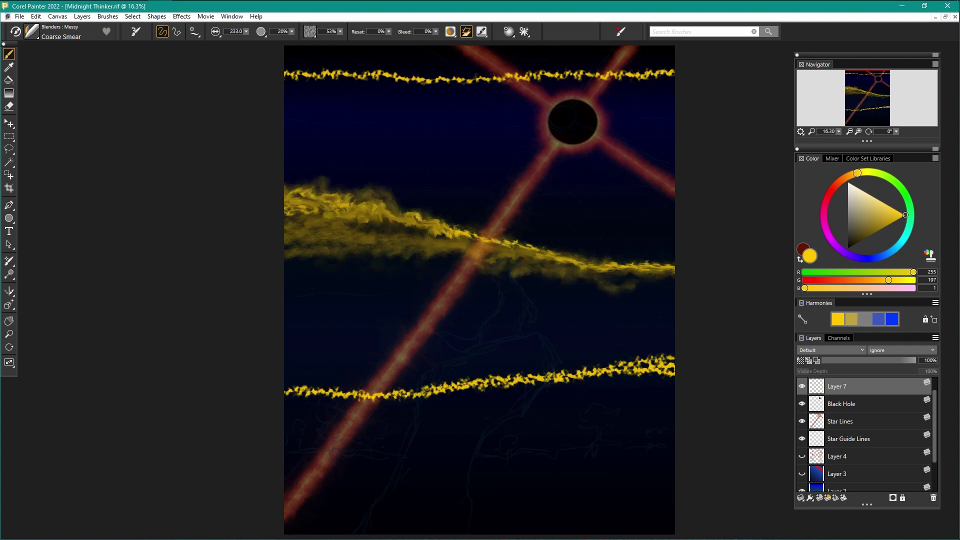
pyautogui.moveTo(299, 205)
pyautogui.mouseDown()
pyautogui.moveTo(415, 216)
pyautogui.moveTo(604, 264)
pyautogui.moveTo(328, 216)
pyautogui.moveTo(349, 209)
pyautogui.mouseUp()
pyautogui.moveTo(864, 360); pyautogui.dragTo(842, 361)
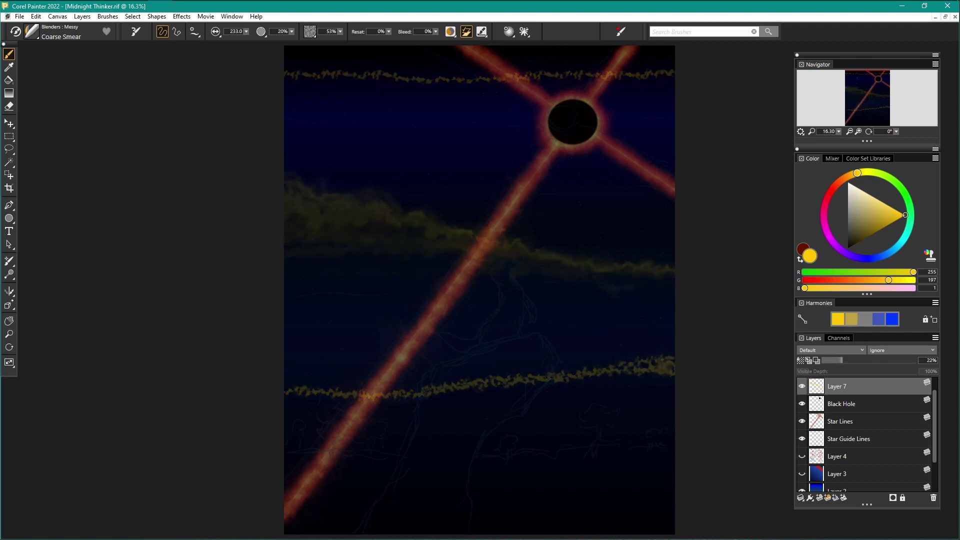
# Step: Smear the lower and upper yellow bands into wispy clouds
pyautogui.moveTo(668, 365); pyautogui.dragTo(330, 394)
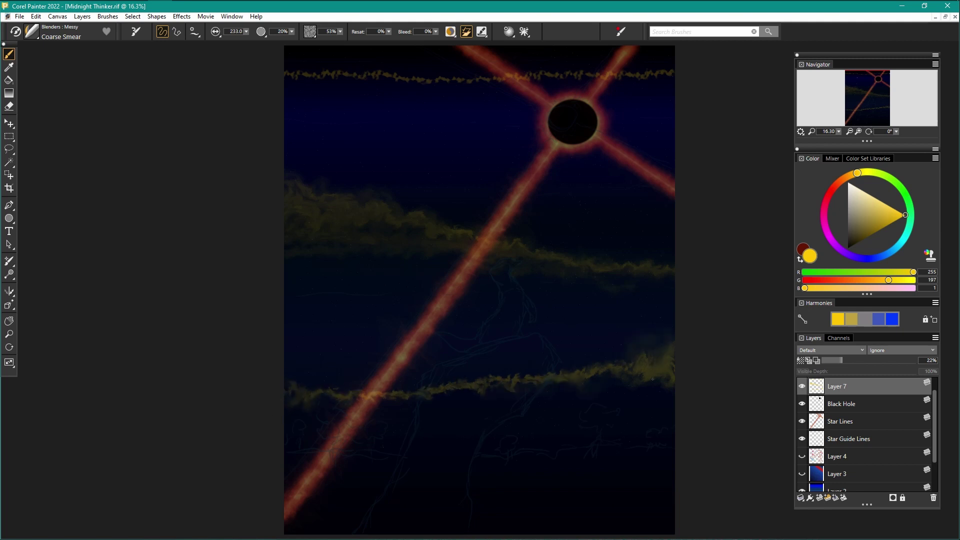
pyautogui.moveTo(611, 385)
pyautogui.mouseDown()
pyautogui.moveTo(561, 359)
pyautogui.moveTo(519, 384)
pyautogui.moveTo(549, 385)
pyautogui.mouseUp()
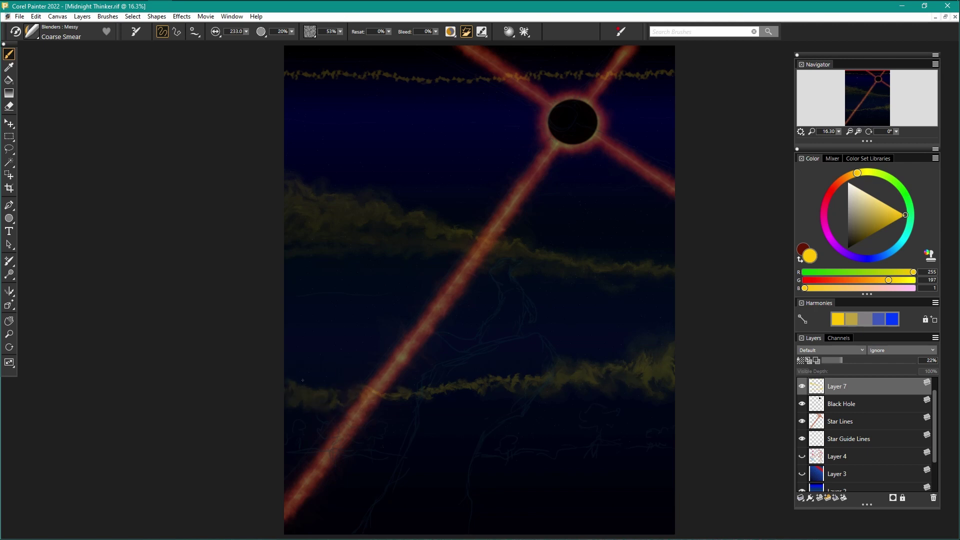
pyautogui.moveTo(357, 77)
pyautogui.mouseDown()
pyautogui.moveTo(319, 68)
pyautogui.moveTo(413, 91)
pyautogui.moveTo(430, 75)
pyautogui.mouseUp()
pyautogui.moveTo(541, 79); pyautogui.dragTo(505, 79)
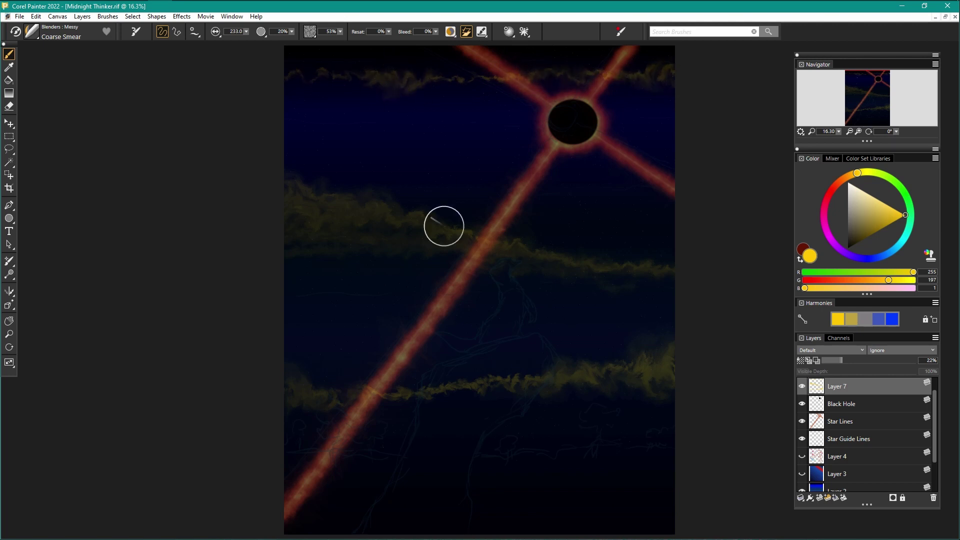
# Step: Recolour the clouds on Layer 7 green using Adjust Color with a hue shift of 30%
pyautogui.click(181, 16)
pyautogui.moveTo(215, 53)
pyautogui.click(333, 64)
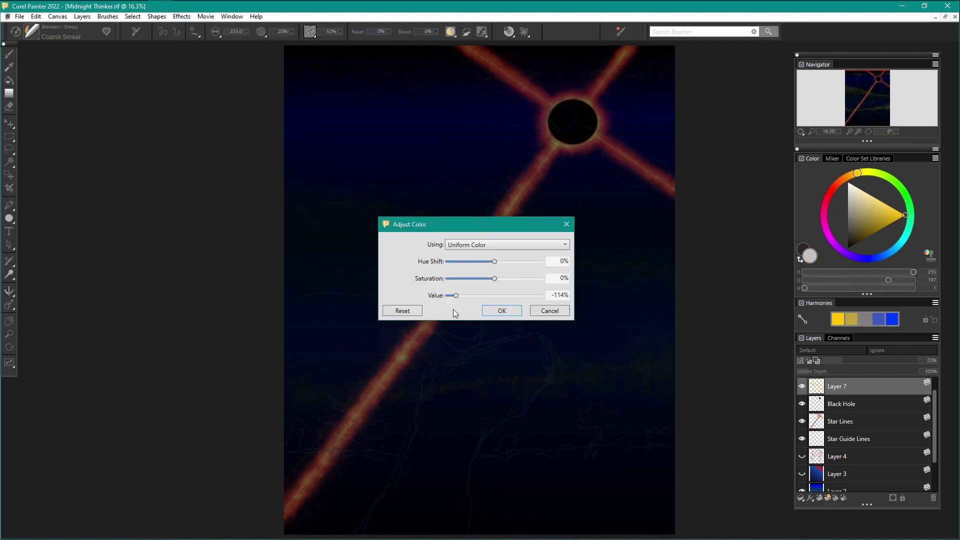
pyautogui.moveTo(461, 214); pyautogui.dragTo(163, 128)
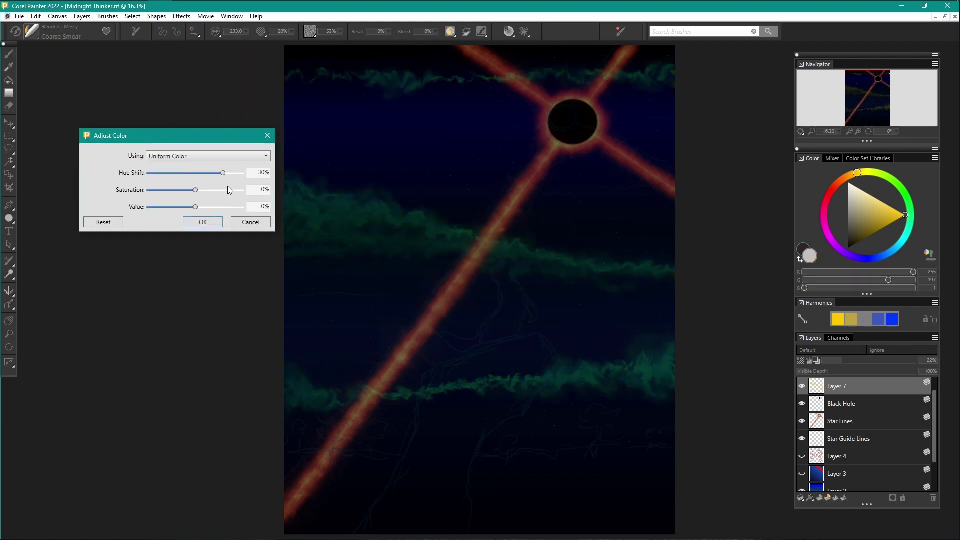
pyautogui.click(203, 222)
# Step: Set the opacity of the cloud layer to 21% and save the document
pyautogui.moveTo(842, 360); pyautogui.dragTo(836, 360)
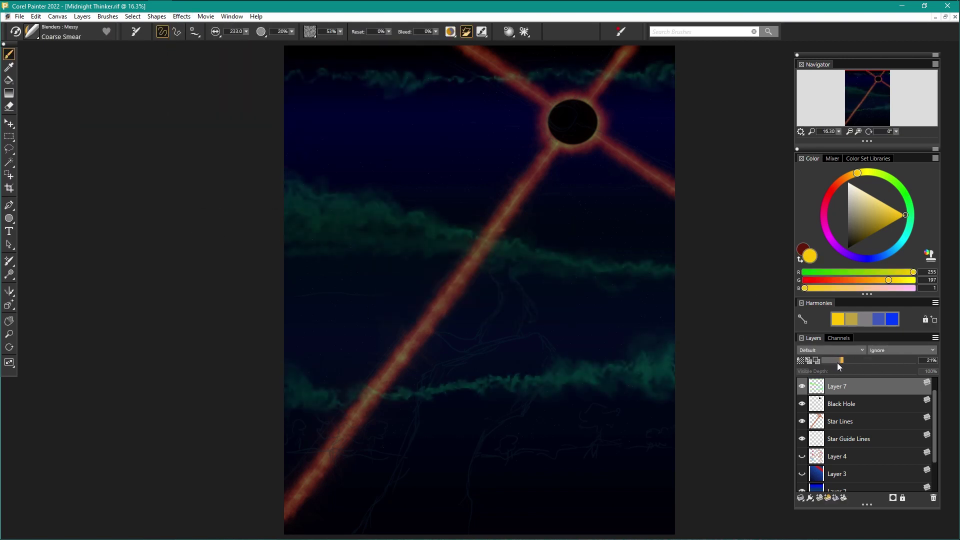
pyautogui.click(19, 16)
pyautogui.click(31, 95)
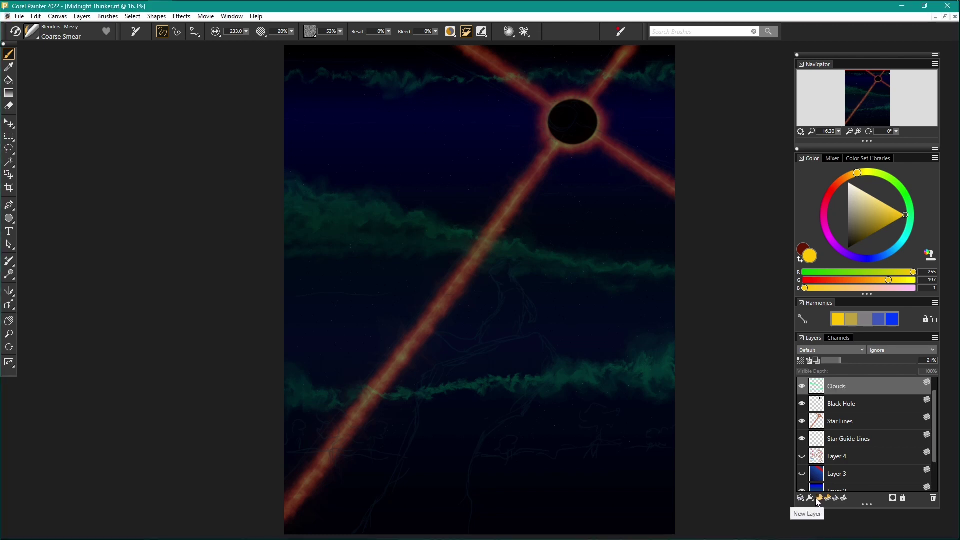
# Step: Add a new layer above Clouds and switch to the Forest brush from the Wilderness category
pyautogui.click(819, 498)
pyautogui.click(55, 32)
pyautogui.moveTo(114, 110); pyautogui.dragTo(114, 303)
pyautogui.click(65, 272)
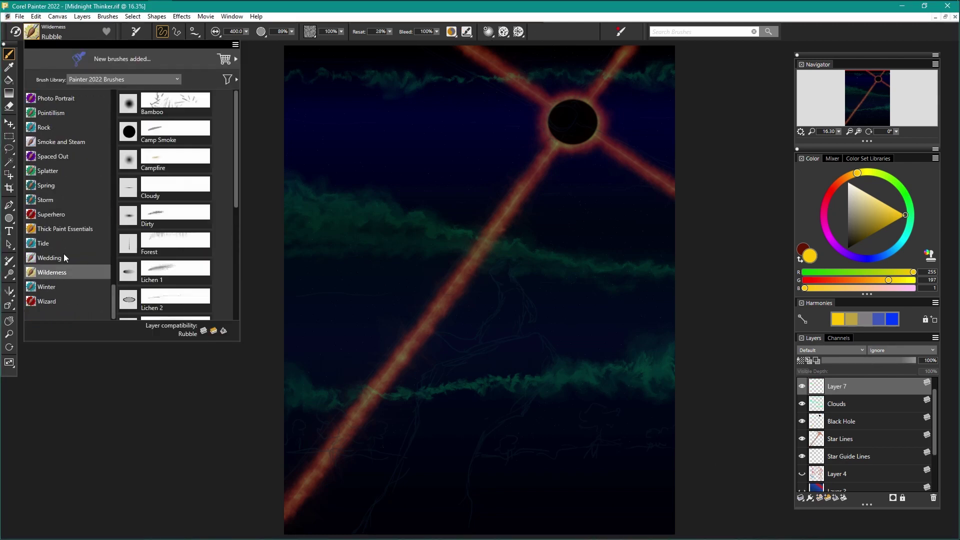
pyautogui.moveTo(236, 207)
pyautogui.mouseDown()
pyautogui.moveTo(244, 314)
pyautogui.moveTo(238, 246)
pyautogui.mouseUp()
pyautogui.click(175, 160)
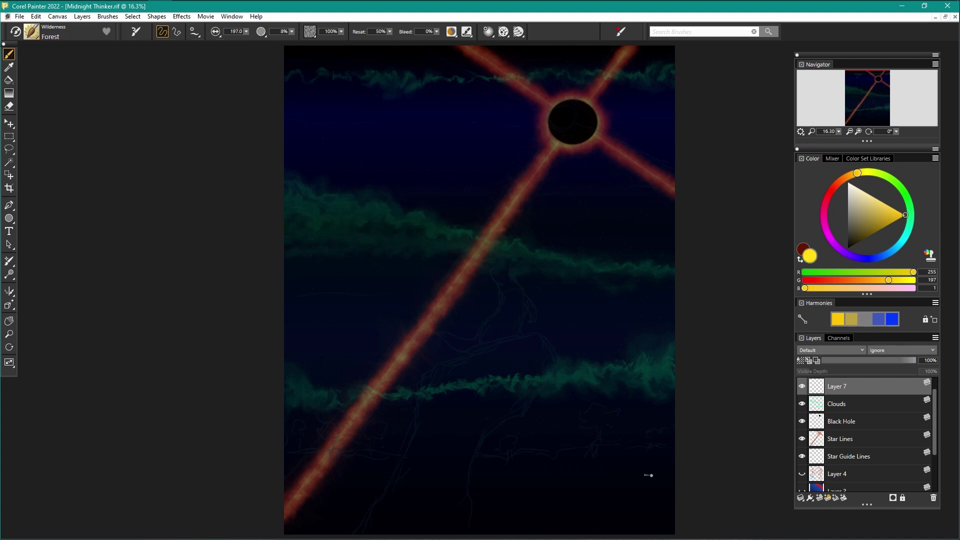
# Step: Paint yellow grass strokes along the ground, setting the Forest brush to size 190.6 and opacity 49%
pyautogui.moveTo(663, 459)
pyautogui.mouseDown()
pyautogui.moveTo(490, 459)
pyautogui.moveTo(250, 468)
pyautogui.moveTo(570, 467)
pyautogui.mouseUp()
pyautogui.moveTo(246, 32); pyautogui.dragTo(293, 35)
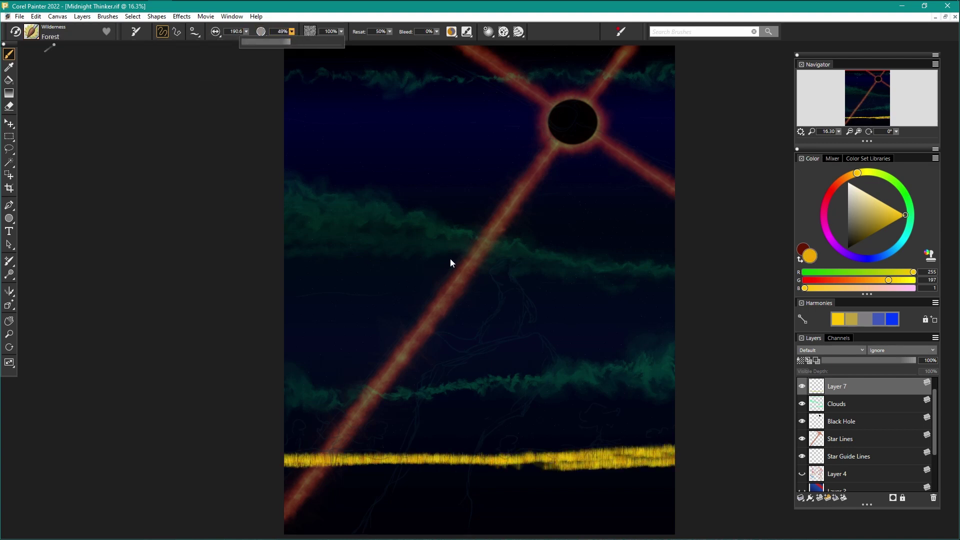
pyautogui.moveTo(573, 475)
pyautogui.mouseDown()
pyautogui.moveTo(306, 478)
pyautogui.moveTo(675, 475)
pyautogui.moveTo(285, 488)
pyautogui.moveTo(293, 516)
pyautogui.moveTo(370, 503)
pyautogui.mouseUp()
pyautogui.moveTo(598, 504)
pyautogui.mouseDown()
pyautogui.moveTo(525, 504)
pyautogui.moveTo(298, 533)
pyautogui.moveTo(433, 510)
pyautogui.moveTo(445, 469)
pyautogui.mouseUp()
# Step: Cover the whole ground up to the horizon with green grass, using dark green RGB 30, 87, 1 as the main colour
pyautogui.click(896, 182)
pyautogui.moveTo(570, 482); pyautogui.dragTo(429, 488)
pyautogui.click(867, 237)
pyautogui.moveTo(536, 500)
pyautogui.mouseDown()
pyautogui.moveTo(613, 497)
pyautogui.moveTo(288, 526)
pyautogui.moveTo(428, 500)
pyautogui.mouseUp()
pyautogui.moveTo(305, 479)
pyautogui.mouseDown()
pyautogui.moveTo(672, 483)
pyautogui.moveTo(393, 456)
pyautogui.moveTo(390, 470)
pyautogui.moveTo(648, 491)
pyautogui.moveTo(567, 517)
pyautogui.moveTo(670, 530)
pyautogui.moveTo(357, 521)
pyautogui.mouseUp()
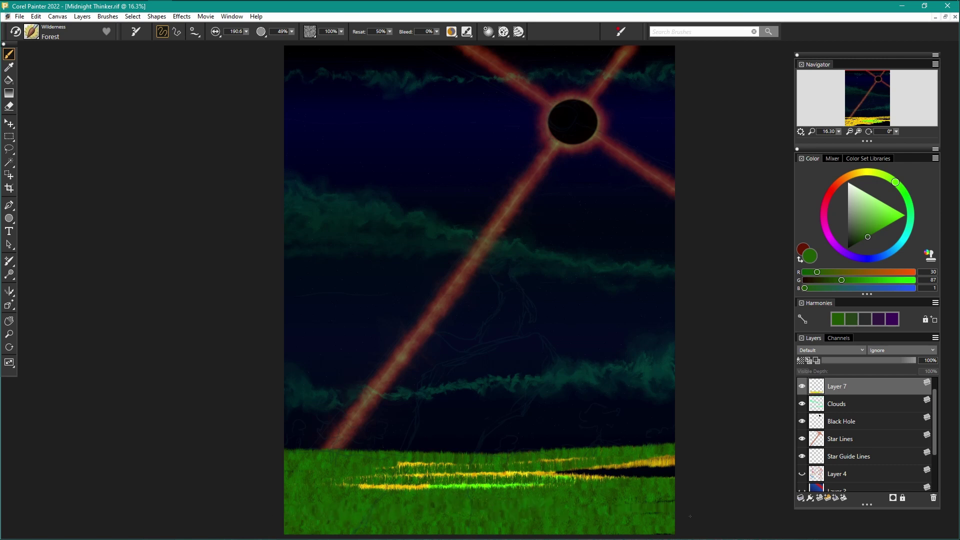
pyautogui.moveTo(690, 516)
pyautogui.mouseDown()
pyautogui.moveTo(625, 473)
pyautogui.moveTo(345, 482)
pyautogui.moveTo(650, 472)
pyautogui.moveTo(598, 482)
pyautogui.moveTo(665, 461)
pyautogui.moveTo(670, 443)
pyautogui.moveTo(286, 453)
pyautogui.mouseUp()
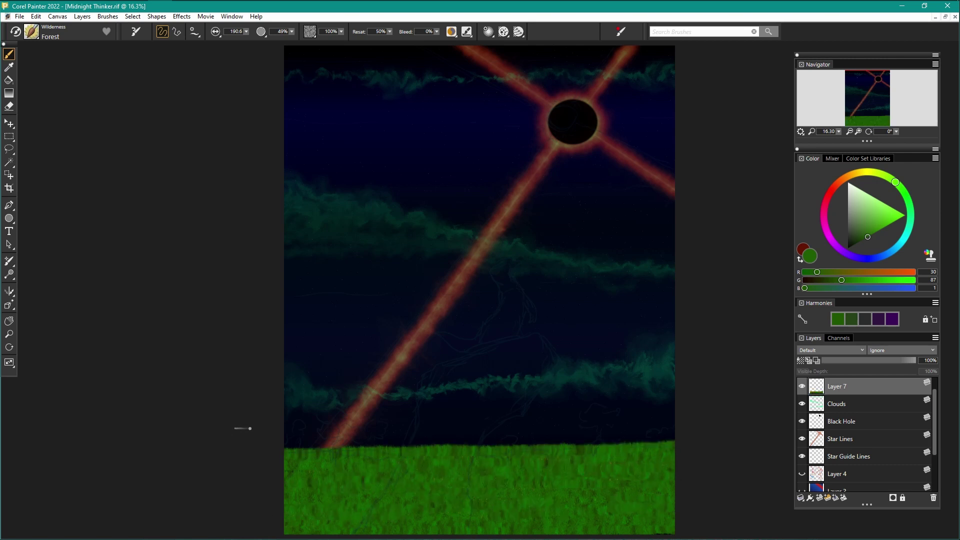
pyautogui.moveTo(674, 441)
pyautogui.mouseDown()
pyautogui.moveTo(287, 445)
pyautogui.moveTo(289, 453)
pyautogui.mouseUp()
pyautogui.moveTo(670, 441); pyautogui.dragTo(245, 445)
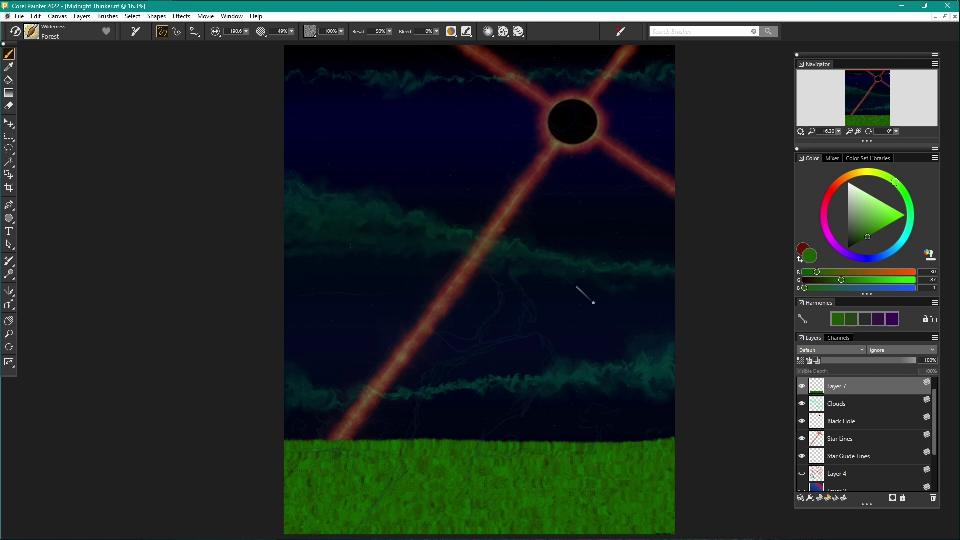
# Step: Switch to the Foliage and Trees brush from the Mystic Mountain category
pyautogui.click(50, 33)
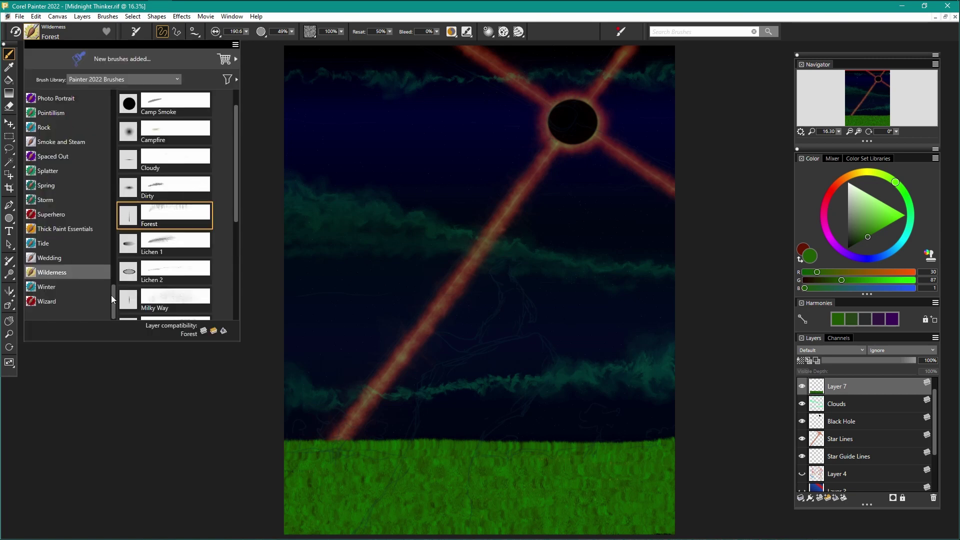
pyautogui.moveTo(113, 299); pyautogui.dragTo(114, 268)
pyautogui.click(71, 245)
pyautogui.moveTo(236, 210); pyautogui.dragTo(244, 326)
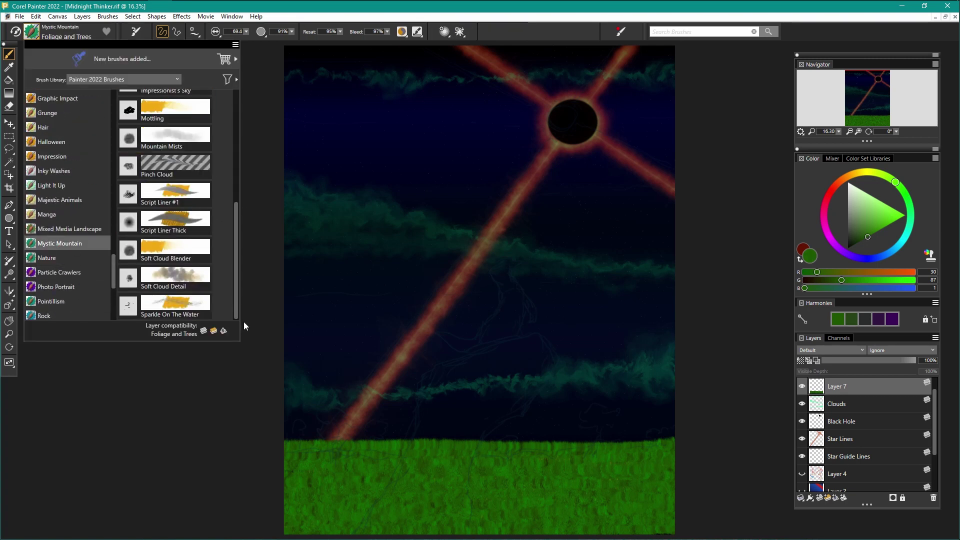
pyautogui.scroll(3, 238, 295)
pyautogui.click(345, 318)
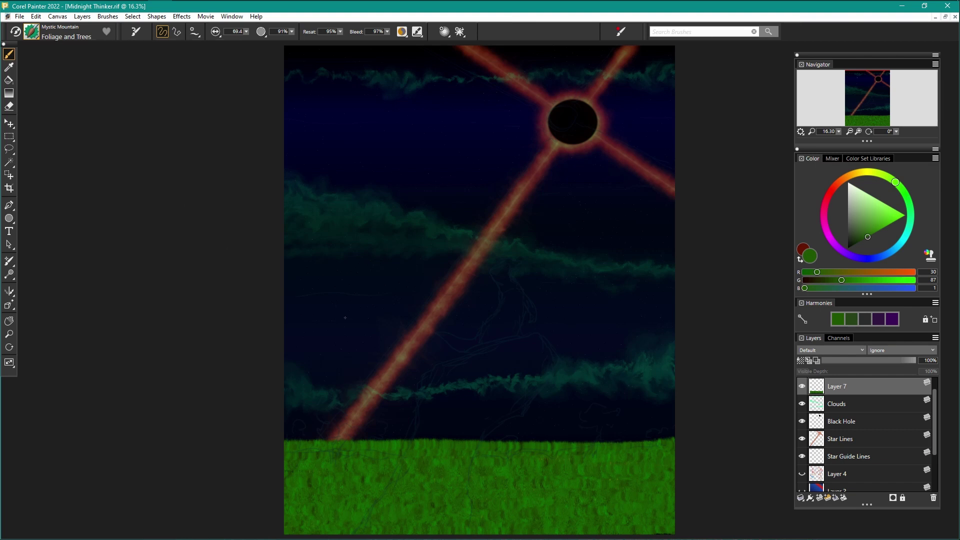
# Step: Undo the test stroke and set the size of the Foliage and Trees brush to 174.8
pyautogui.click(36, 16)
pyautogui.click(31, 32)
pyautogui.click(31, 32)
pyautogui.click(142, 34)
pyautogui.click(246, 31)
pyautogui.moveTo(273, 43); pyautogui.dragTo(291, 43)
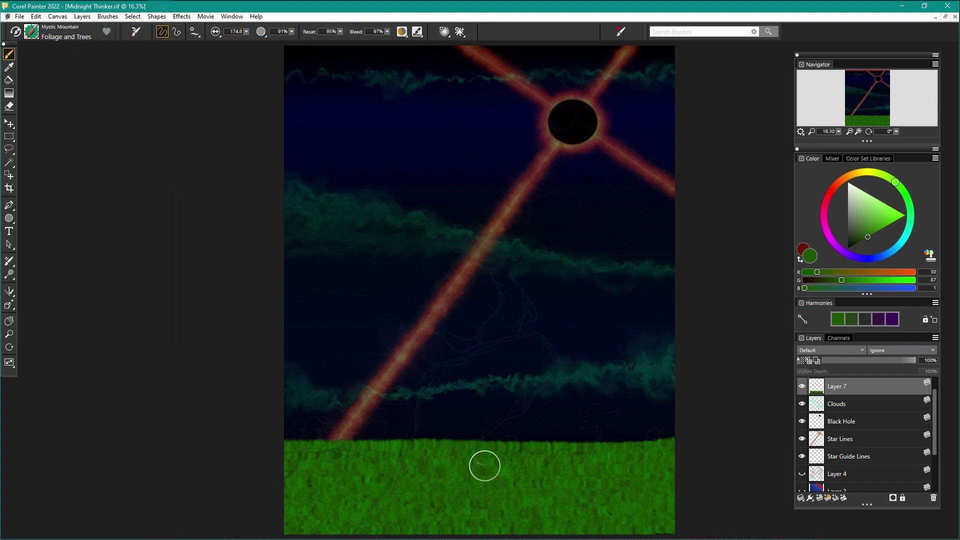
# Step: Try the Frosted Foliage brush with a stroke rising from the grass toward the sketched creature
pyautogui.click(42, 35)
pyautogui.click(165, 227)
pyautogui.moveTo(429, 434)
pyautogui.mouseDown()
pyautogui.moveTo(394, 431)
pyautogui.moveTo(507, 306)
pyautogui.mouseUp()
pyautogui.hotkey('ctrl', 'z')
# Step: Darken the green to RGB 23, 53, 7, switch to the 2 Inch Landscape brush and undo its test stroke
pyautogui.click(859, 240)
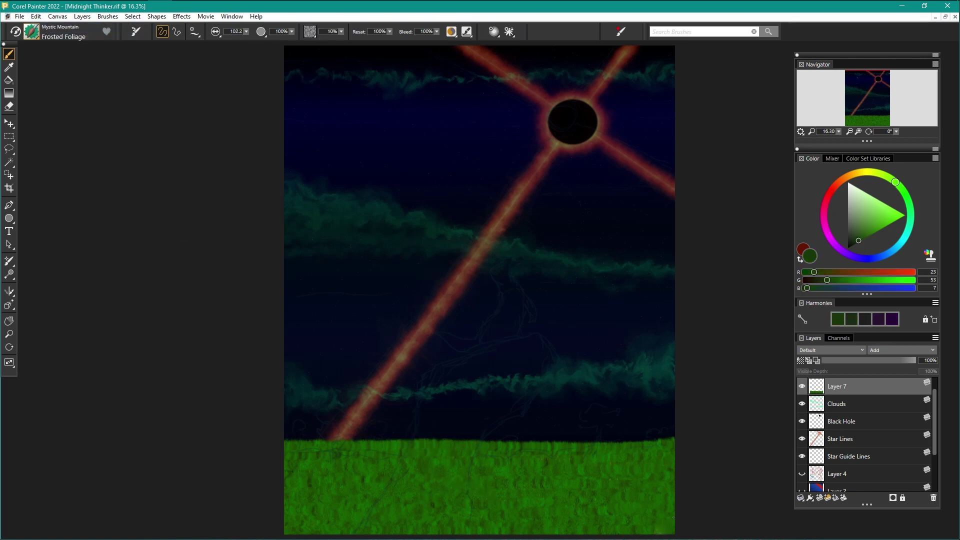
pyautogui.click(31, 31)
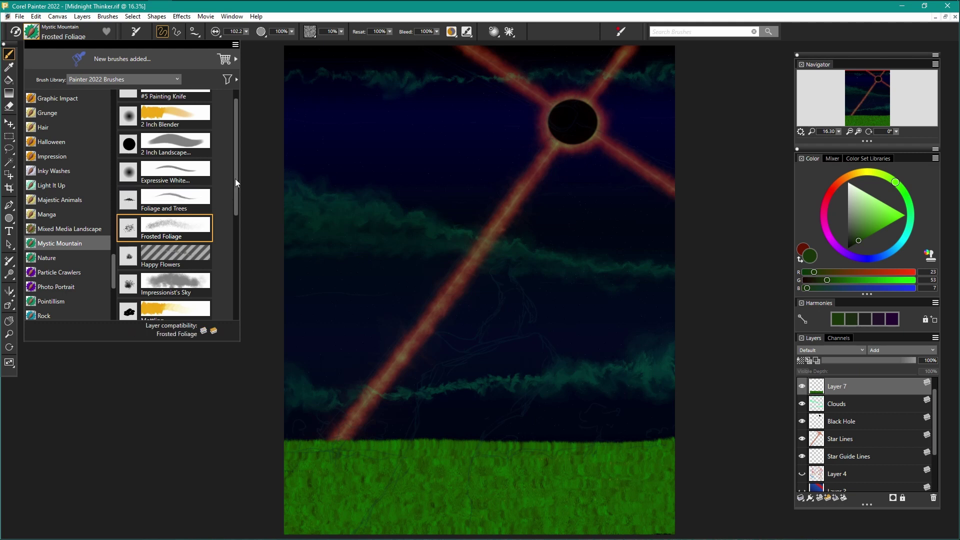
pyautogui.click(165, 144)
pyautogui.click(36, 16)
pyautogui.click(45, 28)
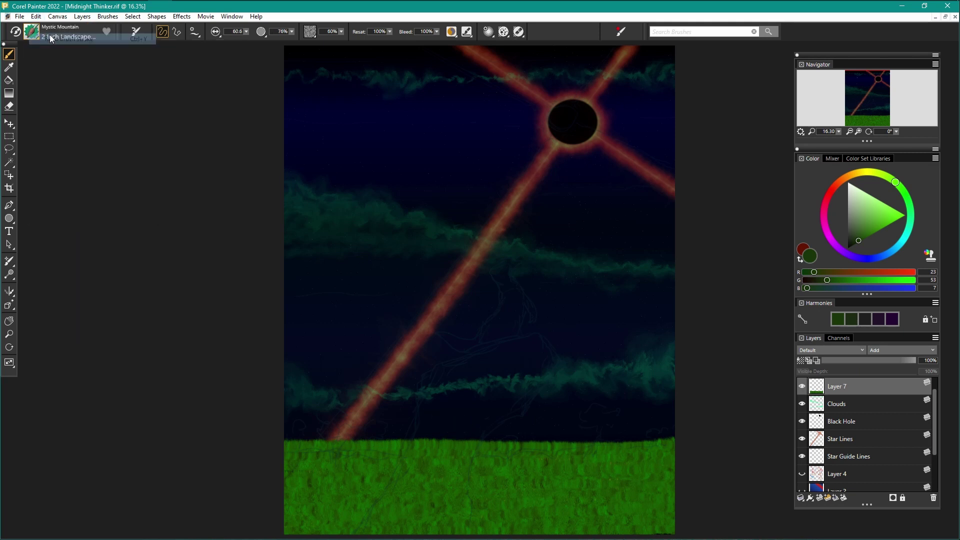
# Step: Browse the Mixed Media Landscape, Light It Up and Expressive categories and switch to the Sprinkle brush from Airbrushes
pyautogui.click(31, 31)
pyautogui.click(69, 228)
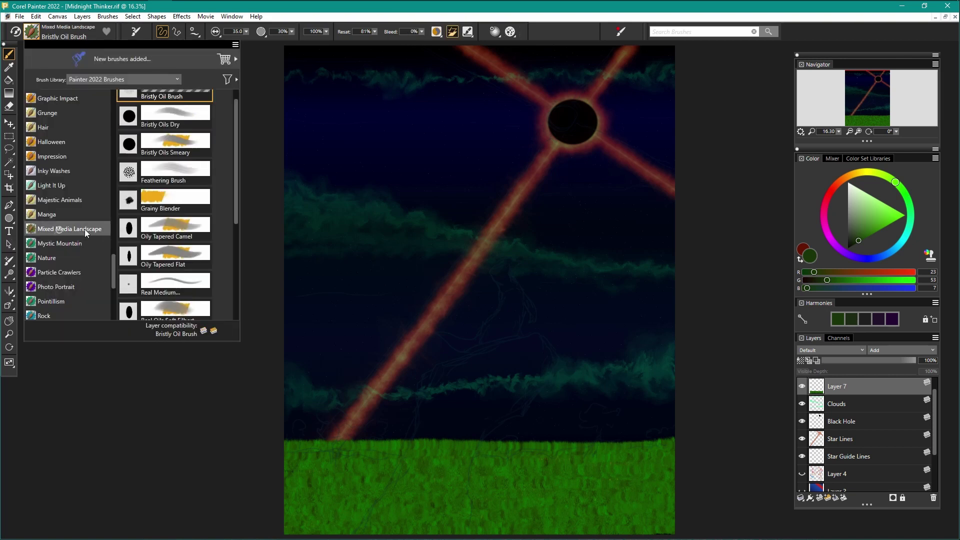
pyautogui.click(51, 186)
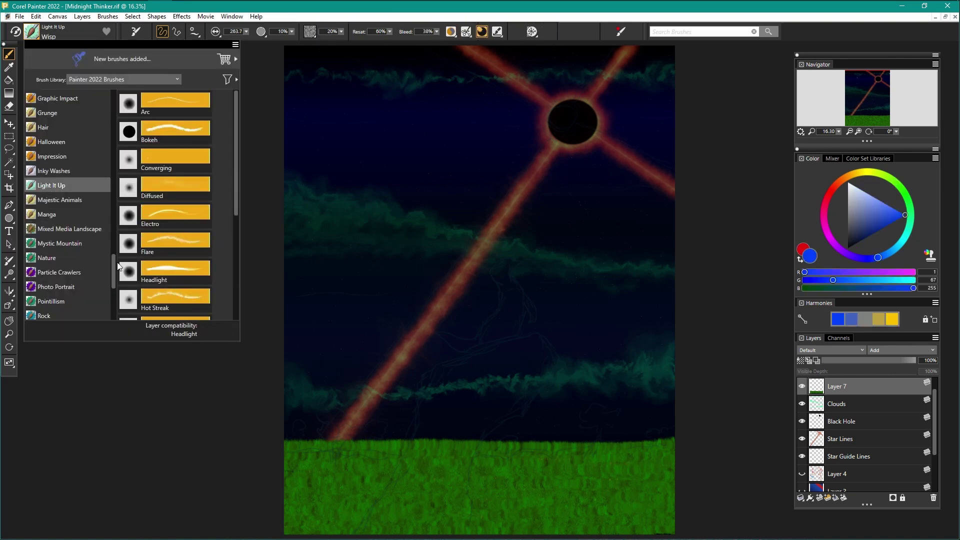
pyautogui.scroll(5, 55, 258)
pyautogui.click(53, 258)
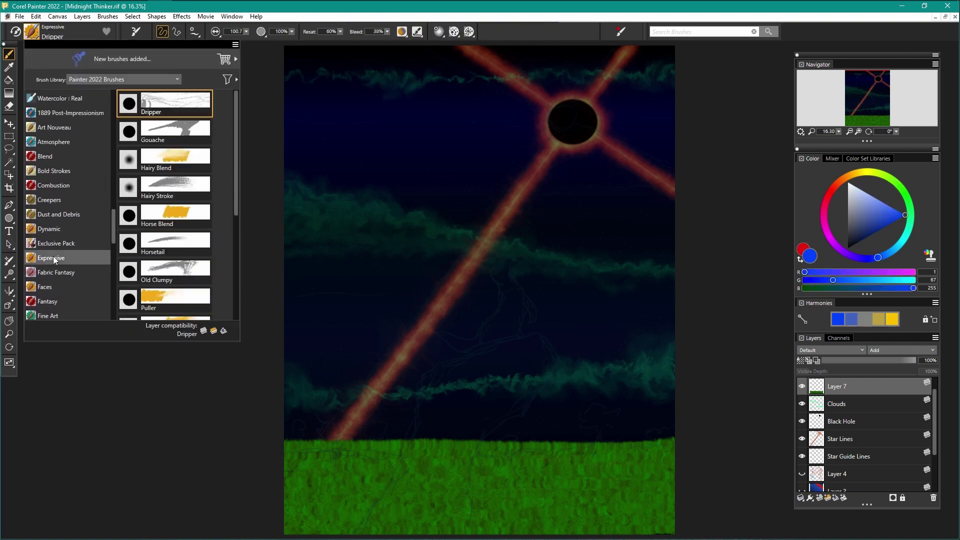
pyautogui.click(59, 214)
pyautogui.moveTo(114, 233); pyautogui.dragTo(112, 91)
pyautogui.click(108, 156)
pyautogui.click(106, 112)
pyautogui.scroll(-4, 177, 177)
pyautogui.click(197, 268)
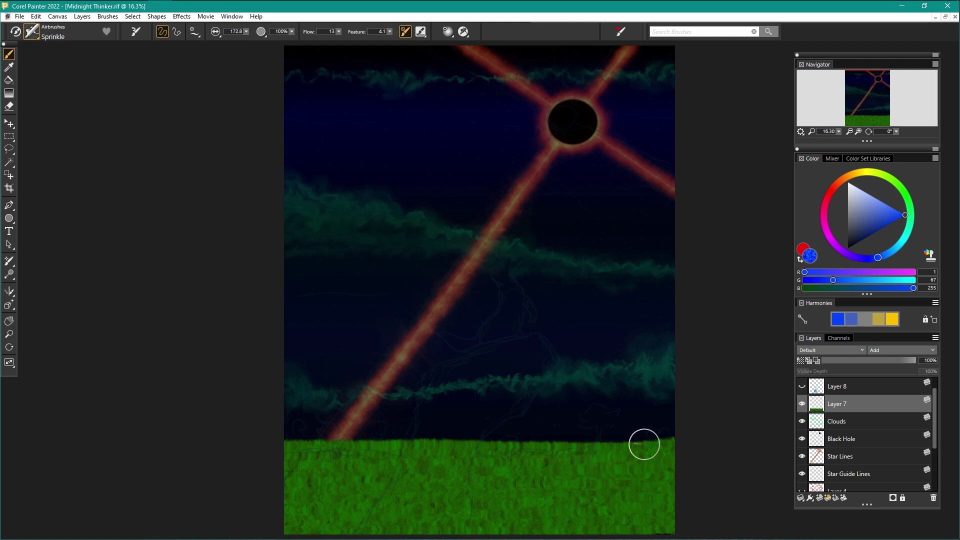
# Step: Set the paint colour to a dark green of RGB 1, 37, 1 and undo the Sprinkle test stroke
pyautogui.click(905, 194)
pyautogui.click(854, 243)
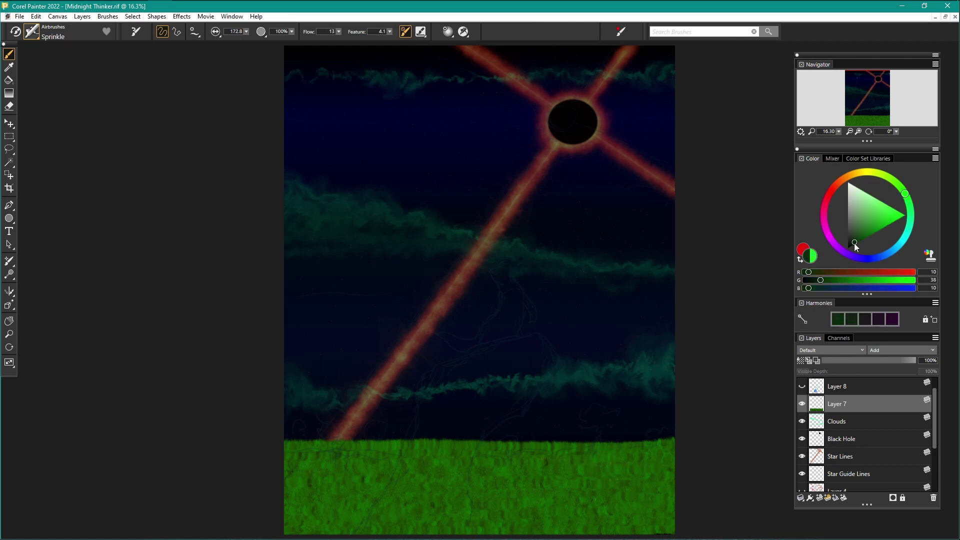
pyautogui.click(40, 16)
pyautogui.click(42, 27)
# Step: Try the Splatter airbrush with a short stroke in the dark sky and undo it
pyautogui.click(31, 32)
pyautogui.click(188, 300)
pyautogui.moveTo(310, 325); pyautogui.dragTo(328, 339)
pyautogui.click(37, 16)
pyautogui.click(43, 27)
# Step: Try the Pepper Spray and Smooth Spray airbrushes on the sky and undo the test stroke
pyautogui.click(31, 31)
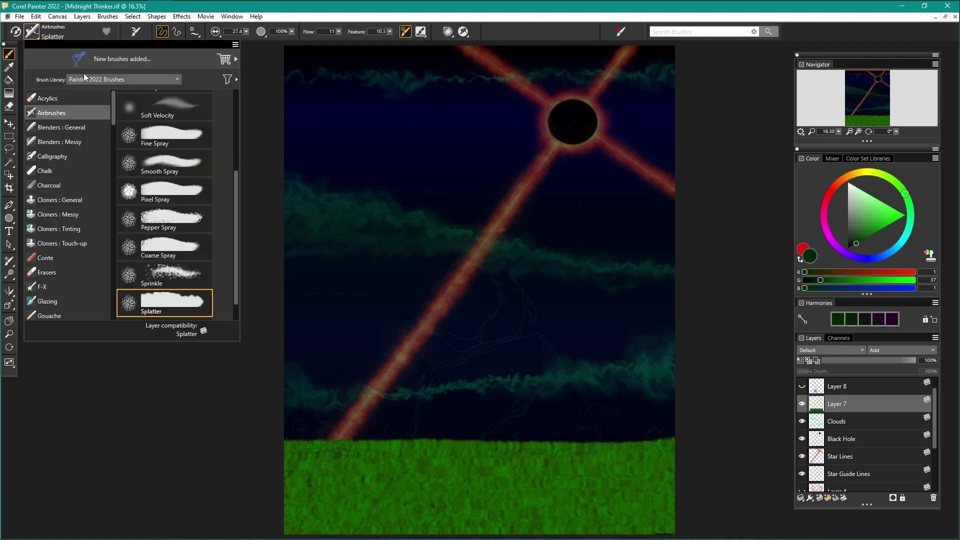
pyautogui.click(165, 216)
pyautogui.click(32, 32)
pyautogui.click(165, 162)
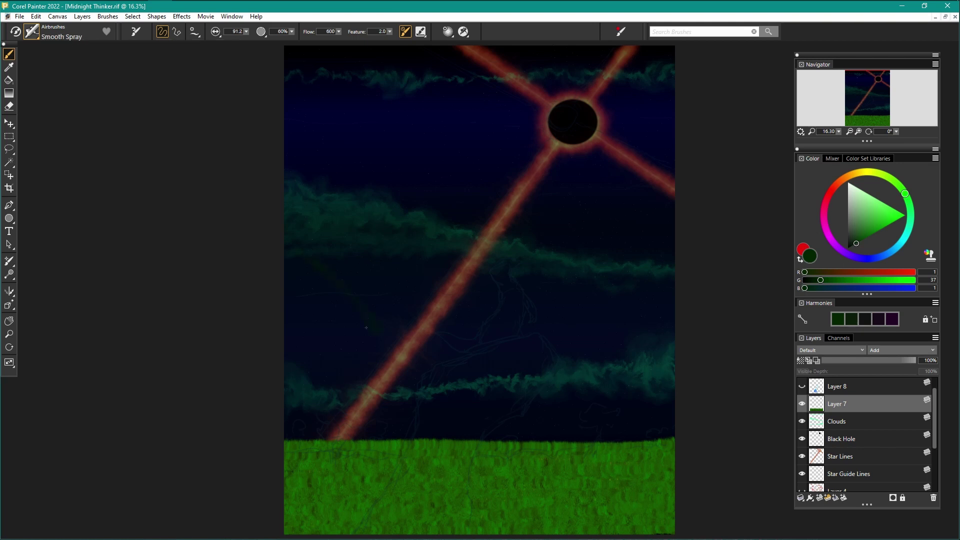
pyautogui.click(35, 16)
pyautogui.click(60, 27)
# Step: Try the Fine Spray and Grainy airbrushes with test strokes across the sky and grass
pyautogui.click(31, 31)
pyautogui.click(165, 137)
pyautogui.moveTo(361, 257); pyautogui.dragTo(357, 282)
pyautogui.click(31, 31)
pyautogui.moveTo(235, 193); pyautogui.dragTo(235, 155)
pyautogui.click(200, 216)
pyautogui.moveTo(361, 293)
pyautogui.mouseDown()
pyautogui.moveTo(320, 333)
pyautogui.moveTo(296, 490)
pyautogui.moveTo(410, 515)
pyautogui.moveTo(626, 520)
pyautogui.moveTo(590, 470)
pyautogui.moveTo(518, 459)
pyautogui.moveTo(300, 466)
pyautogui.moveTo(380, 520)
pyautogui.moveTo(545, 448)
pyautogui.moveTo(567, 527)
pyautogui.mouseUp()
# Step: Try a surface texture on the grass layer using 3D Brush Strokes with softness 50, varying shine and reflection, and cancel it
pyautogui.click(182, 16)
pyautogui.moveTo(210, 62)
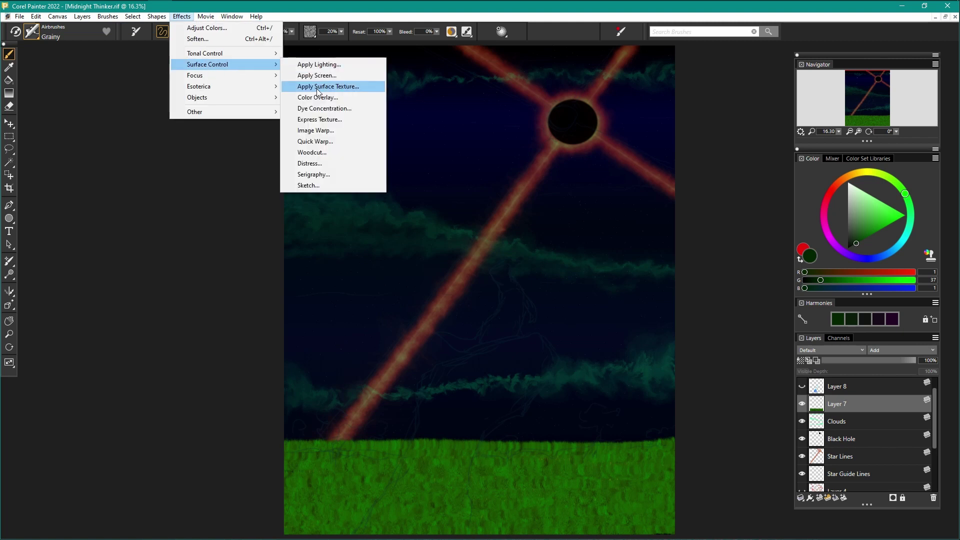
pyautogui.click(332, 86)
pyautogui.click(509, 121)
pyautogui.click(539, 144)
pyautogui.moveTo(504, 135); pyautogui.dragTo(547, 137)
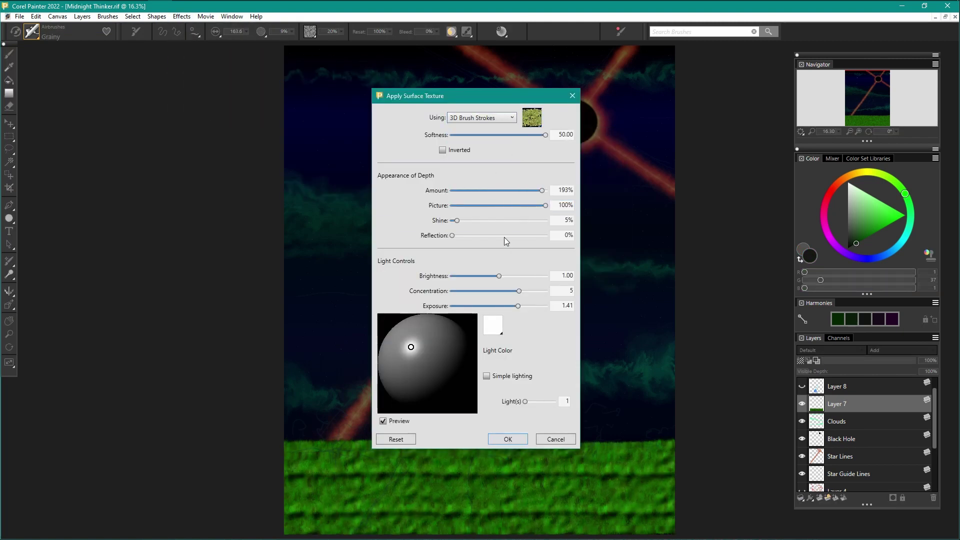
pyautogui.moveTo(501, 221); pyautogui.dragTo(546, 221)
pyautogui.moveTo(452, 236); pyautogui.dragTo(502, 236)
pyautogui.press('Escape')
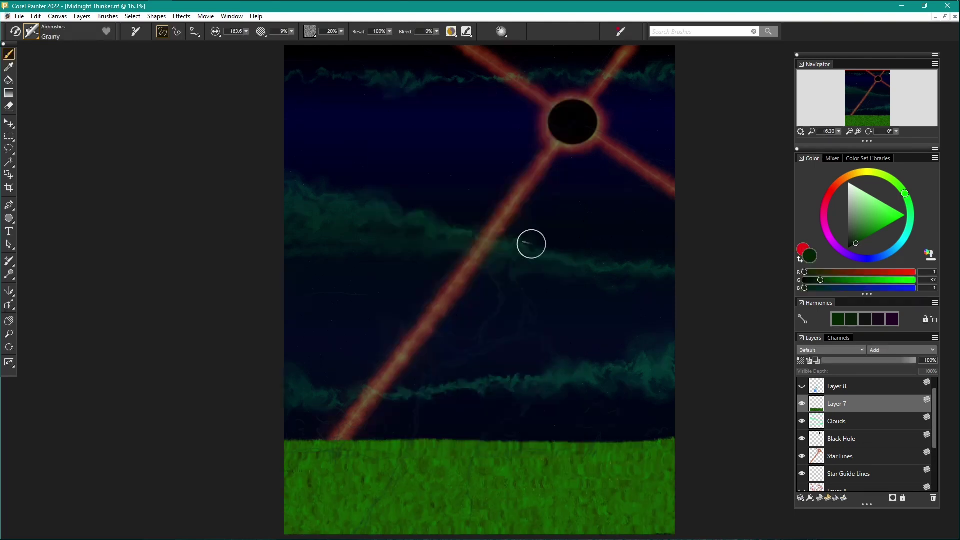
# Step: Blend the grass and its upper edge with the Chamois brush from Blenders: Messy, enlarging the brush to 227.8
pyautogui.click(31, 31)
pyautogui.click(60, 142)
pyautogui.click(170, 104)
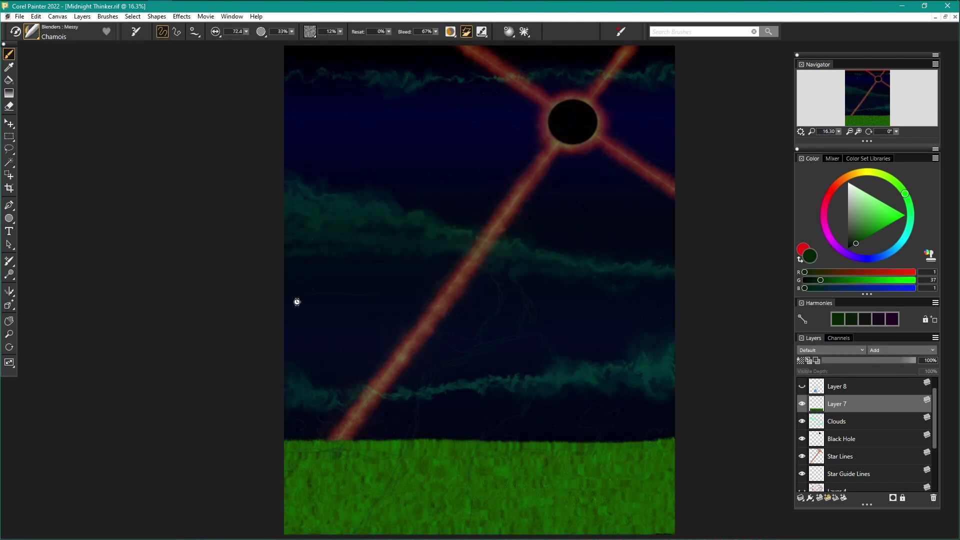
pyautogui.moveTo(445, 435)
pyautogui.mouseDown()
pyautogui.moveTo(295, 434)
pyautogui.moveTo(631, 440)
pyautogui.mouseUp()
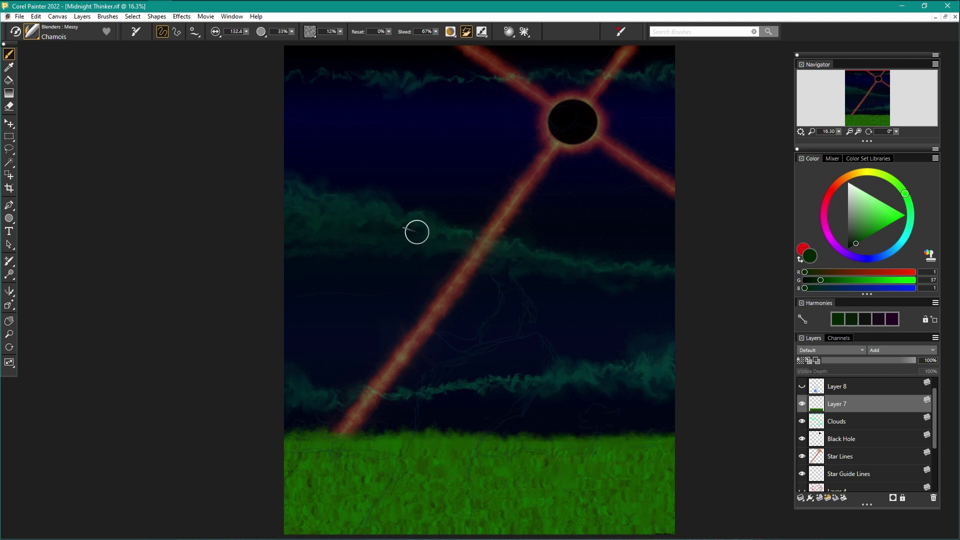
pyautogui.moveTo(246, 32); pyautogui.dragTo(261, 33)
pyautogui.moveTo(651, 435)
pyautogui.mouseDown()
pyautogui.moveTo(379, 434)
pyautogui.moveTo(306, 504)
pyautogui.mouseUp()
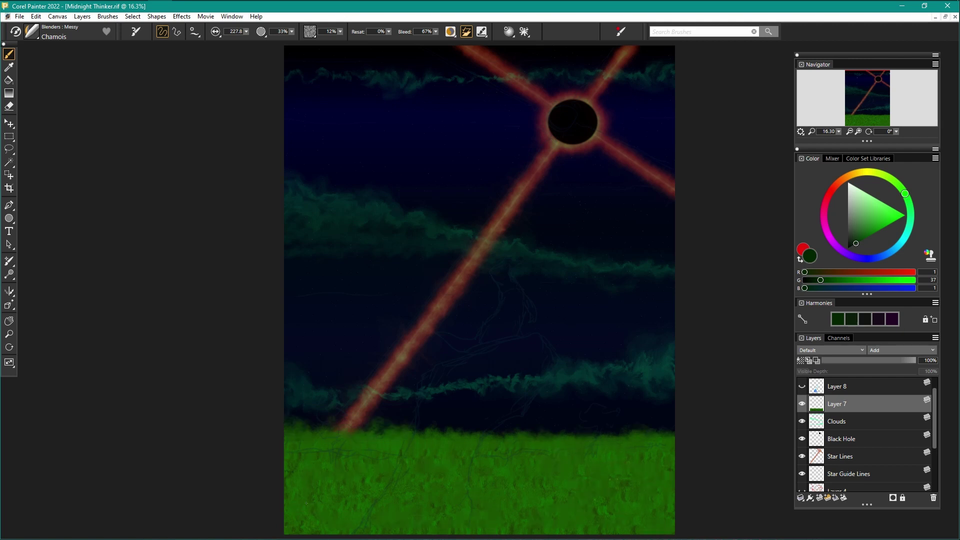
# Step: Darken the grass on Layer 7 with the Apply Lighting surface effect
pyautogui.click(182, 17)
pyautogui.moveTo(200, 64)
pyautogui.click(319, 66)
pyautogui.click(585, 377)
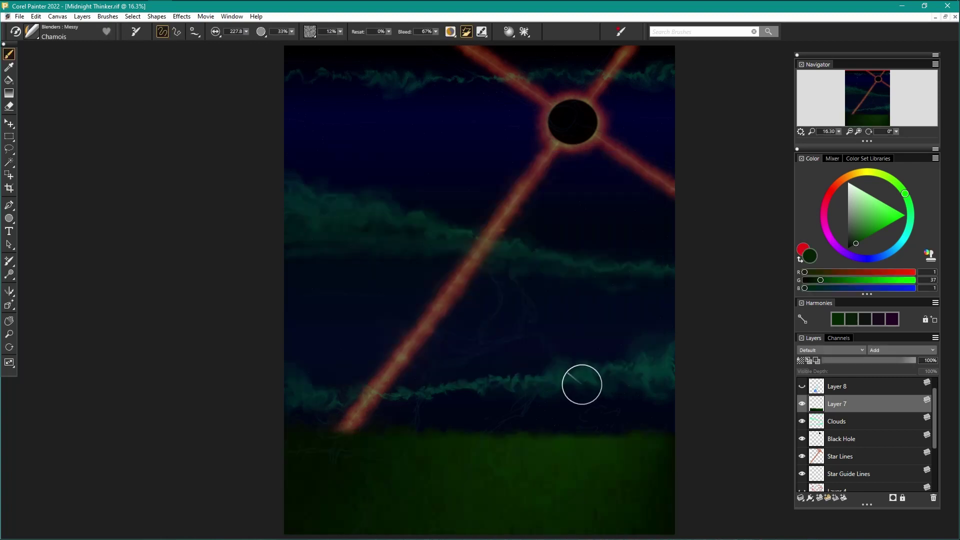
# Step: Try a uniform colour adjustment on Layer 7 with hue shift -25%, saturation -71% and value 0%, and cancel it
pyautogui.click(182, 16)
pyautogui.click(325, 63)
pyautogui.moveTo(318, 160); pyautogui.dragTo(214, 126)
pyautogui.moveTo(266, 163); pyautogui.dragTo(223, 168)
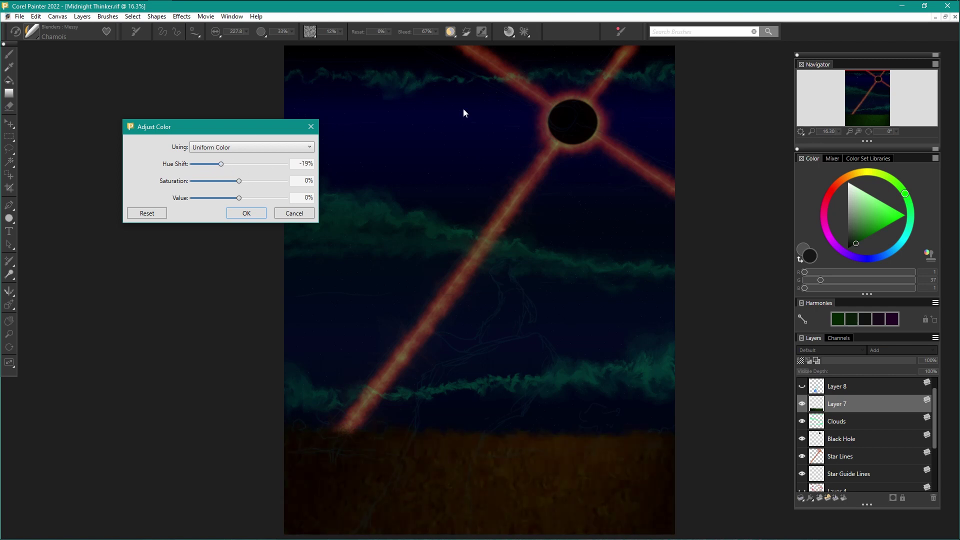
pyautogui.click(239, 166)
pyautogui.moveTo(238, 181); pyautogui.dragTo(213, 163)
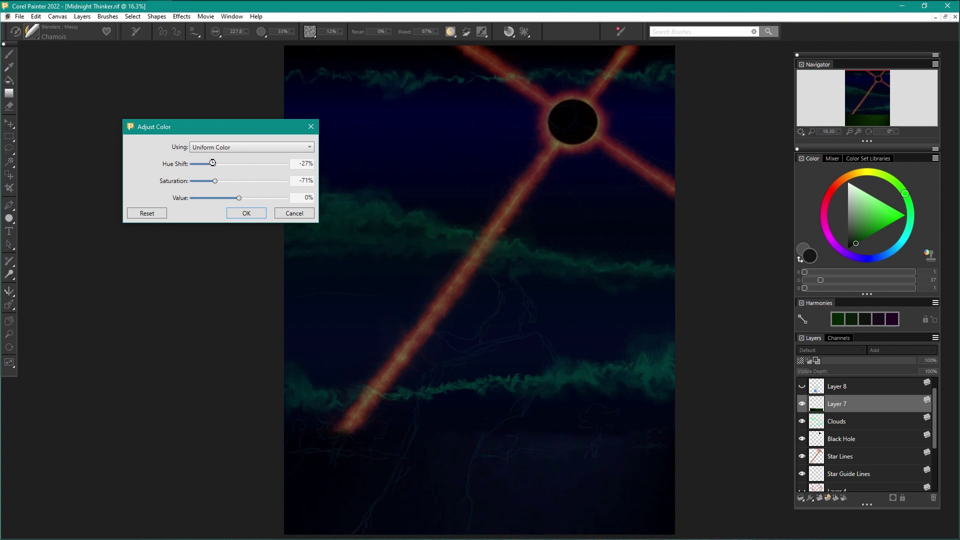
pyautogui.moveTo(241, 201); pyautogui.dragTo(234, 202)
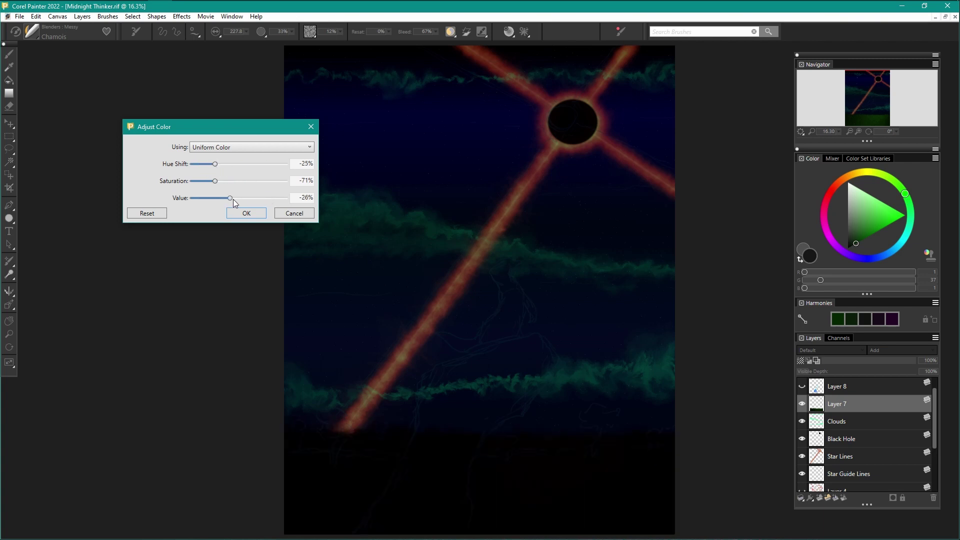
pyautogui.moveTo(313, 198); pyautogui.dragTo(253, 199)
pyautogui.write('0')
pyautogui.press('Tab')
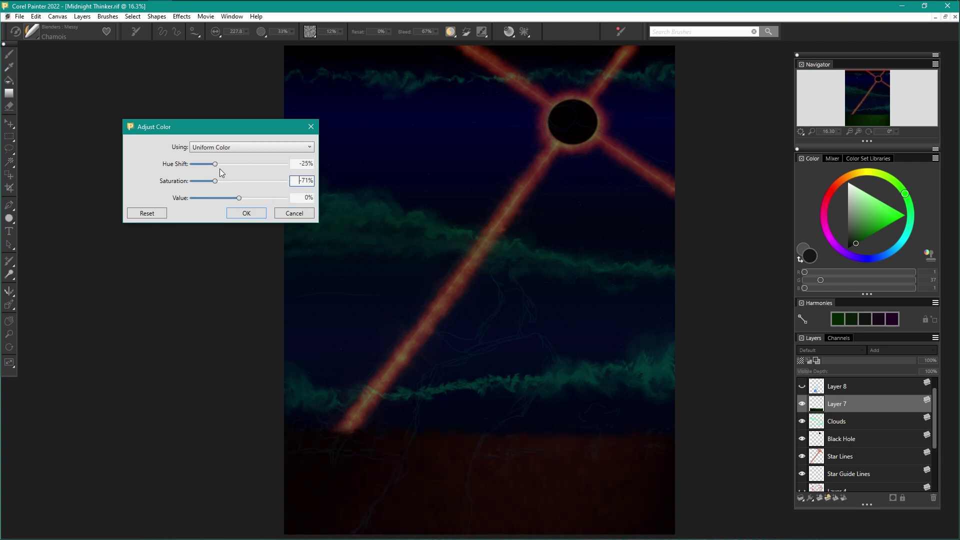
pyautogui.click(291, 211)
# Step: Duplicate Layer 7, name the lower copy Forest Original and hide it
pyautogui.rightClick(835, 405)
pyautogui.click(692, 203)
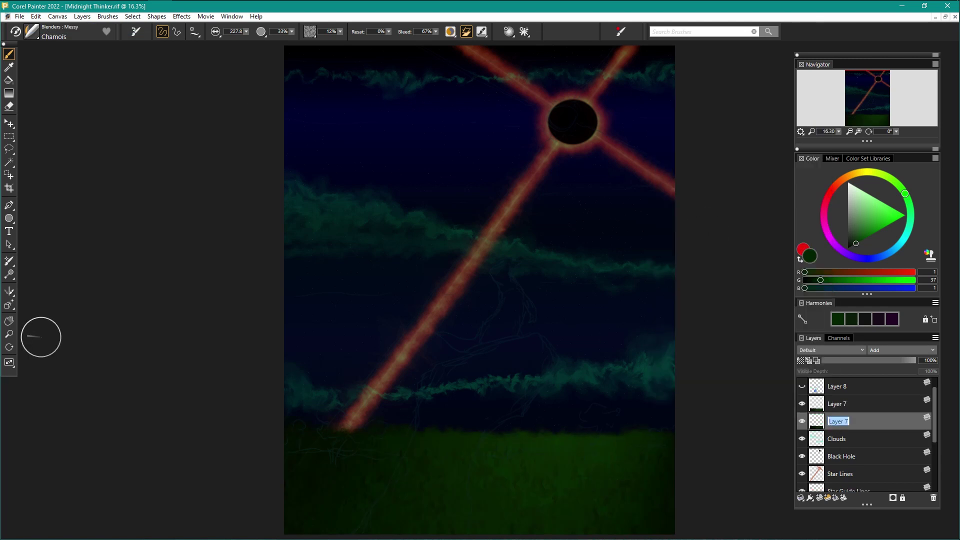
pyautogui.write('Forest Original')
pyautogui.press('Return')
# Step: Apply the uniform colour adjustment of hue shift -25%, saturation -71% and value 0% to Layer 7 and save the painting
pyautogui.click(843, 407)
pyautogui.hotkey('ctrl', 'shift', 'a')
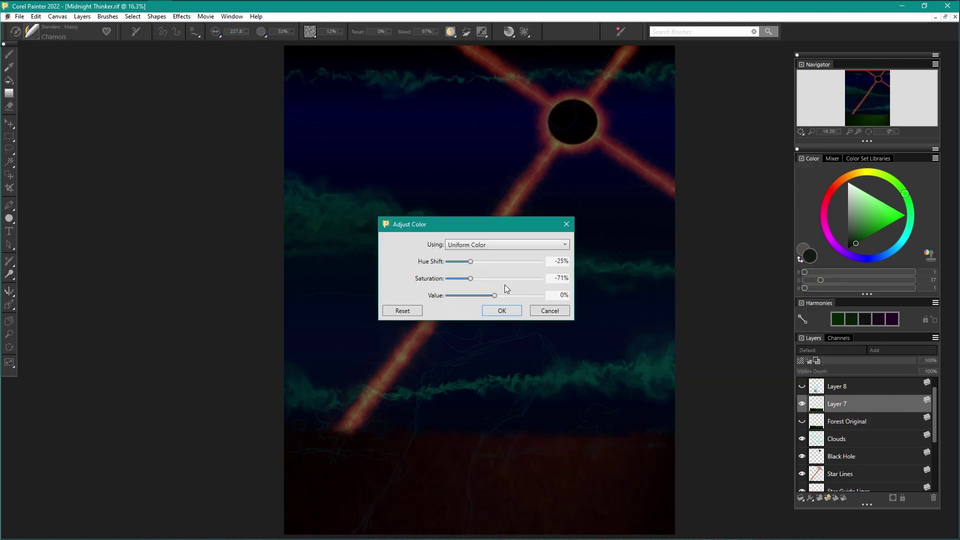
pyautogui.click(501, 310)
pyautogui.click(19, 16)
pyautogui.click(38, 97)
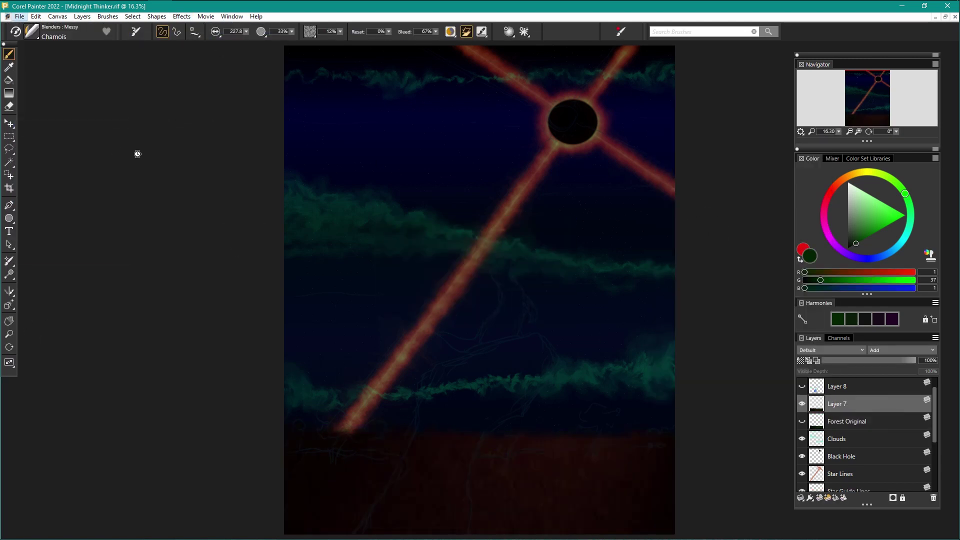